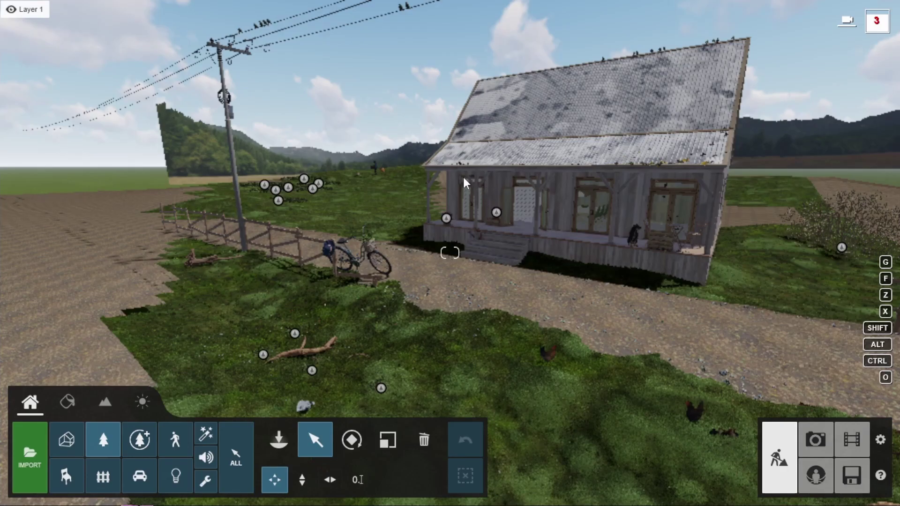
Frame a low, close view of the wooden house with the power pole
mouse_move(463, 177)
right_down()
mouse_move(487, 192)
mouse_move(476, 207)
right_up()
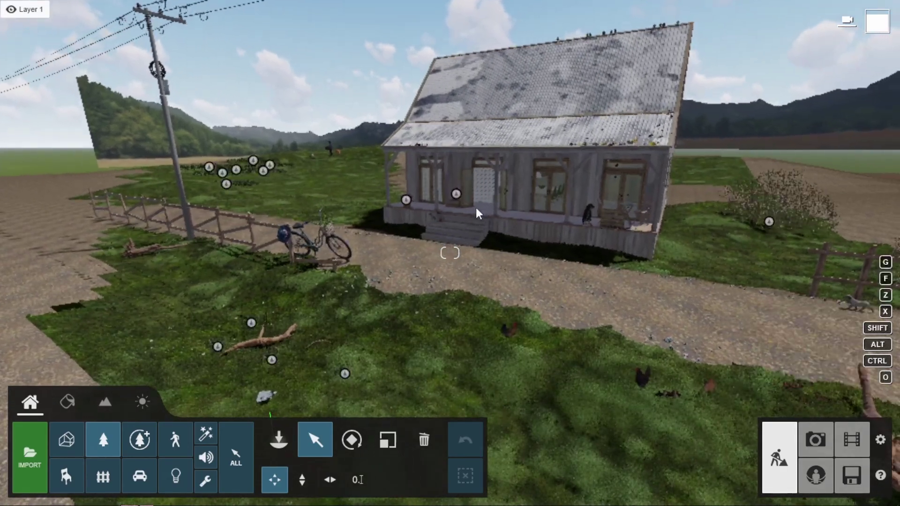
scroll(403, 179, down, 5)
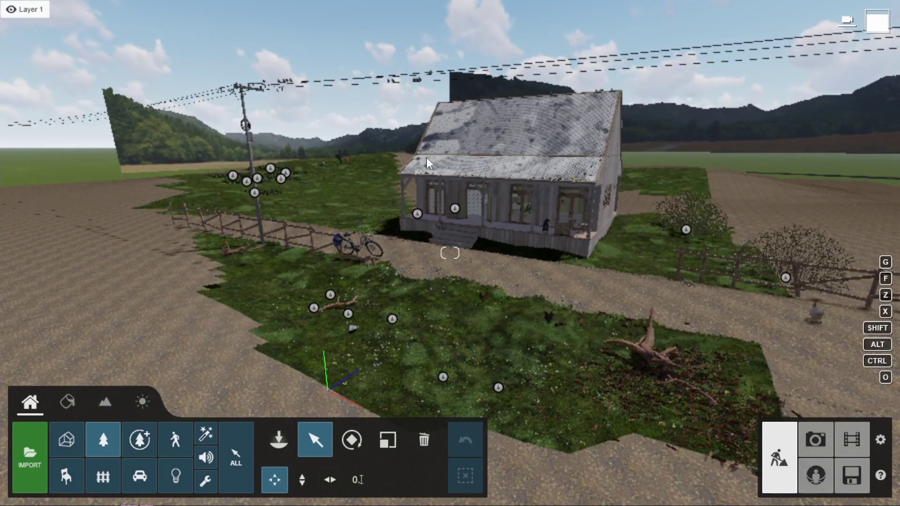
right_drag(383, 198, 389, 199)
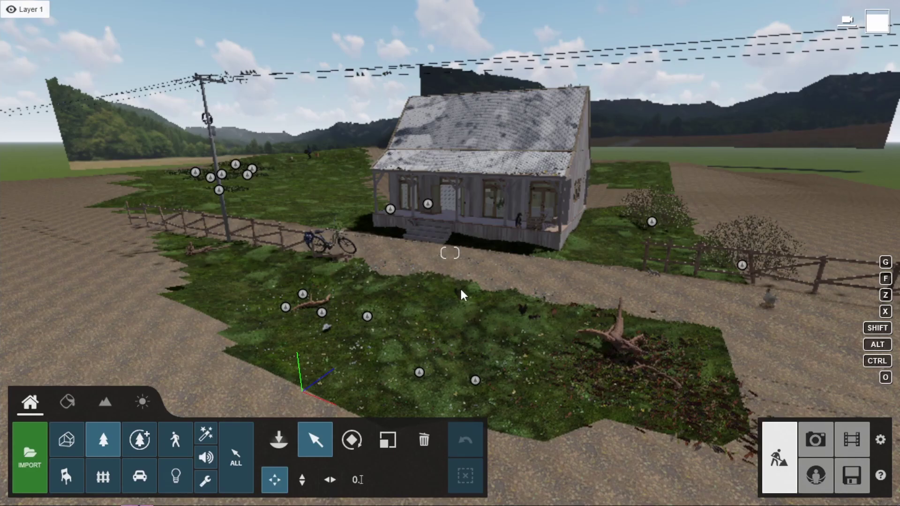
mouse_move(464, 285)
right_down()
mouse_move(474, 275)
mouse_move(505, 291)
right_up()
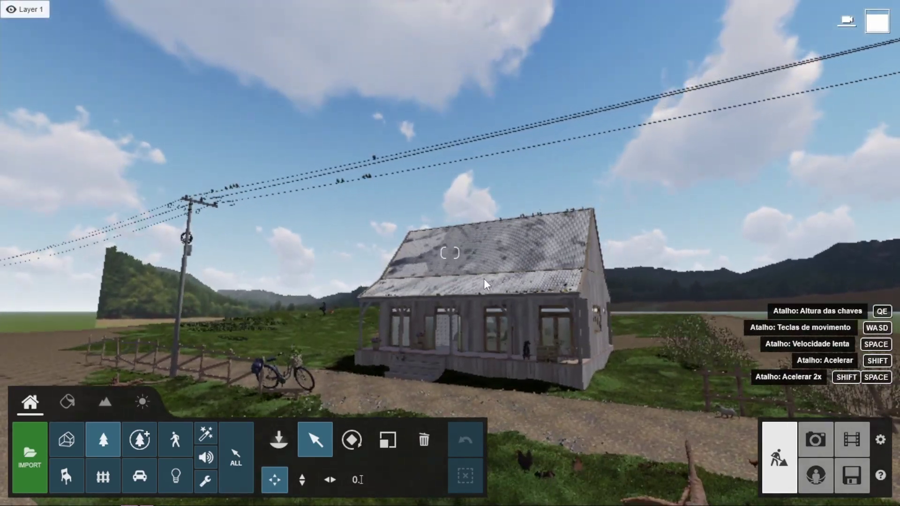
right_drag(505, 291, 585, 422)
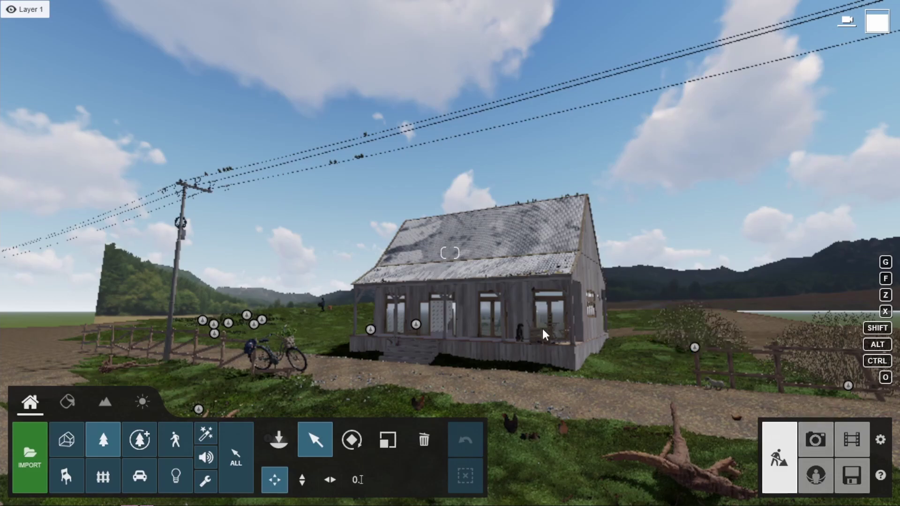
middle_drag(636, 300, 727, 396)
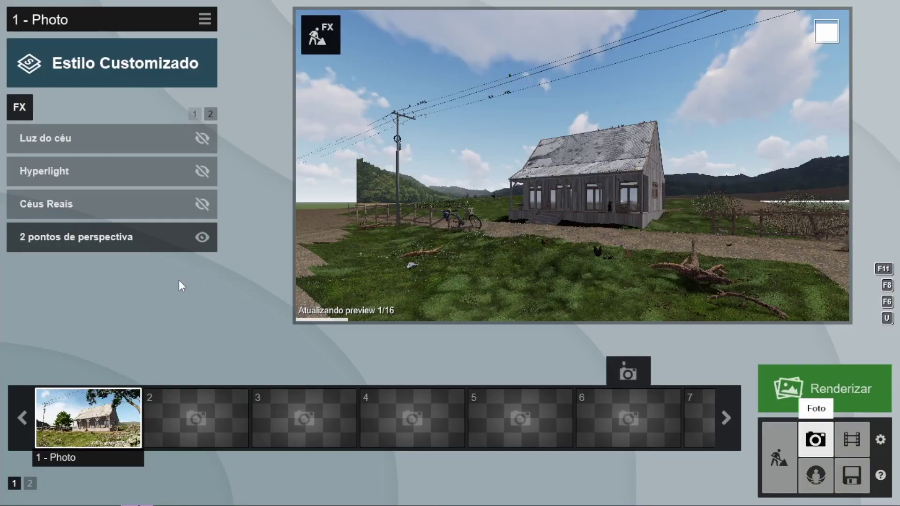
Disable the '2 pontos de perspectiva' effect and go back to Build mode
click(201, 237)
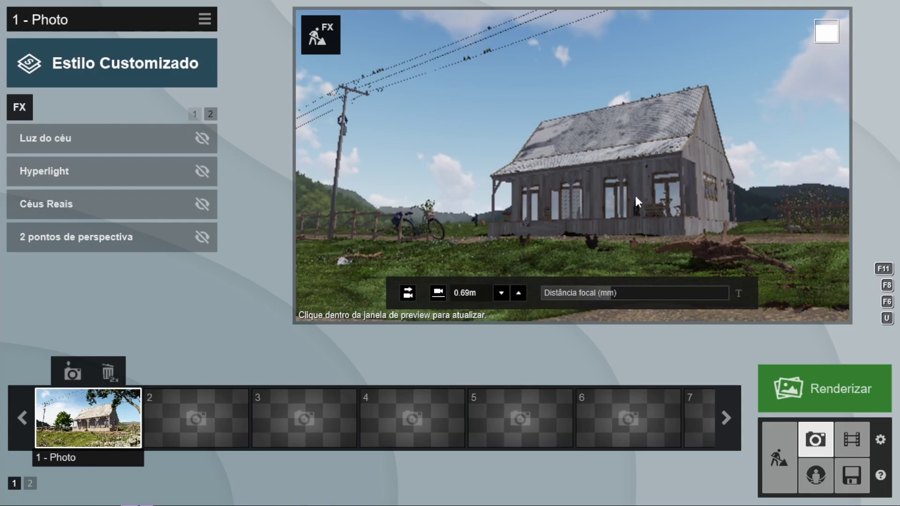
click(774, 446)
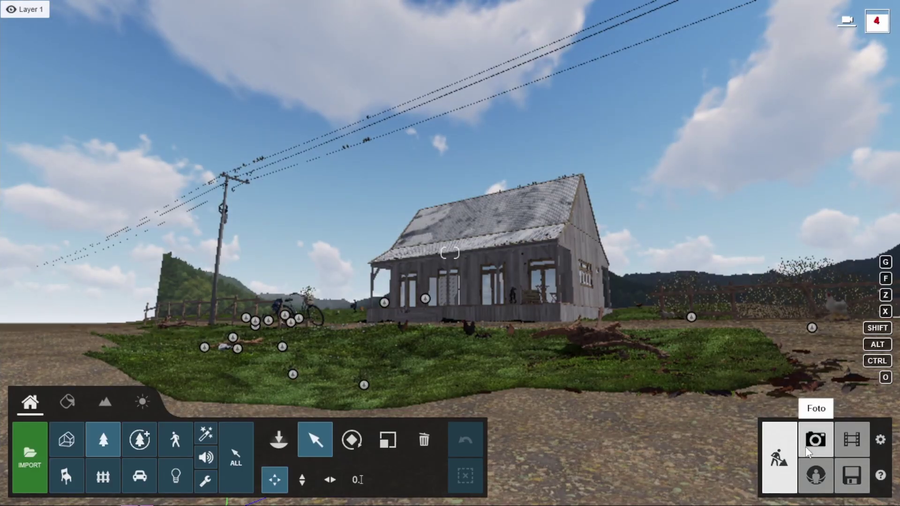
Store the ground-level house view as Photo 1's camera, adjusting its height
click(805, 447)
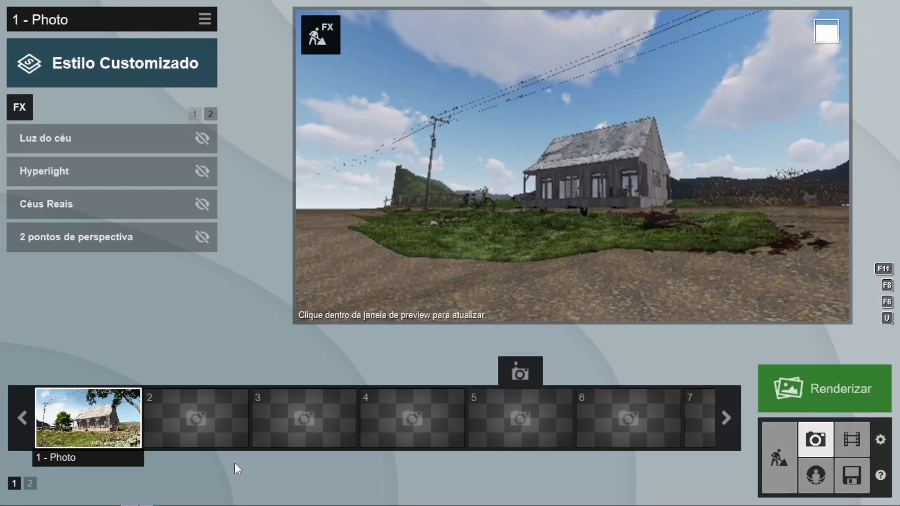
click(100, 435)
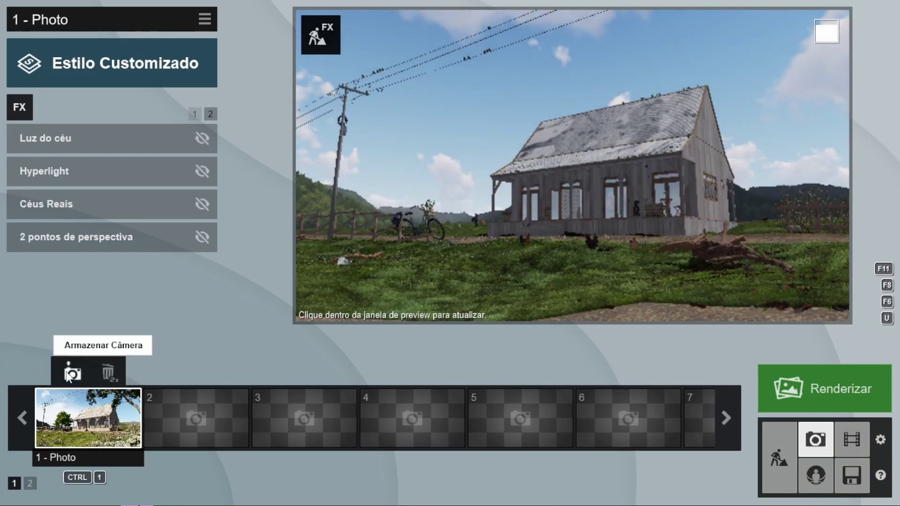
click(73, 372)
mouse_move(437, 293)
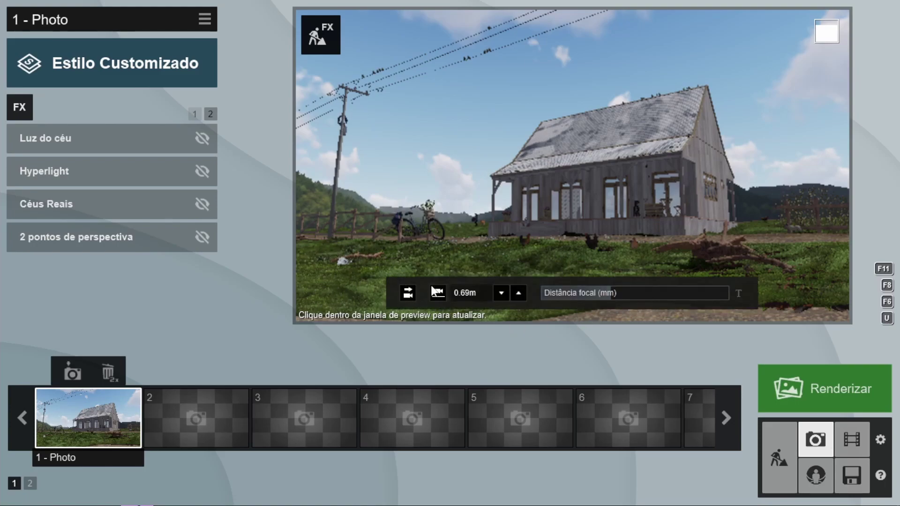
mouse_move(348, 255)
middle_down()
mouse_move(344, 221)
mouse_move(384, 109)
mouse_move(510, 238)
middle_up()
click(109, 418)
click(778, 446)
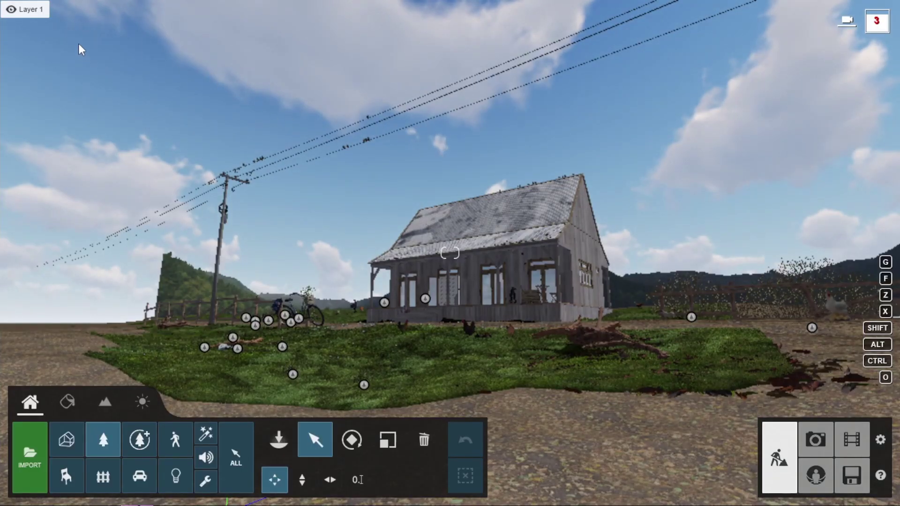
Show Layer 2's trees and flower beds and orbit the view toward the big tree
click(63, 9)
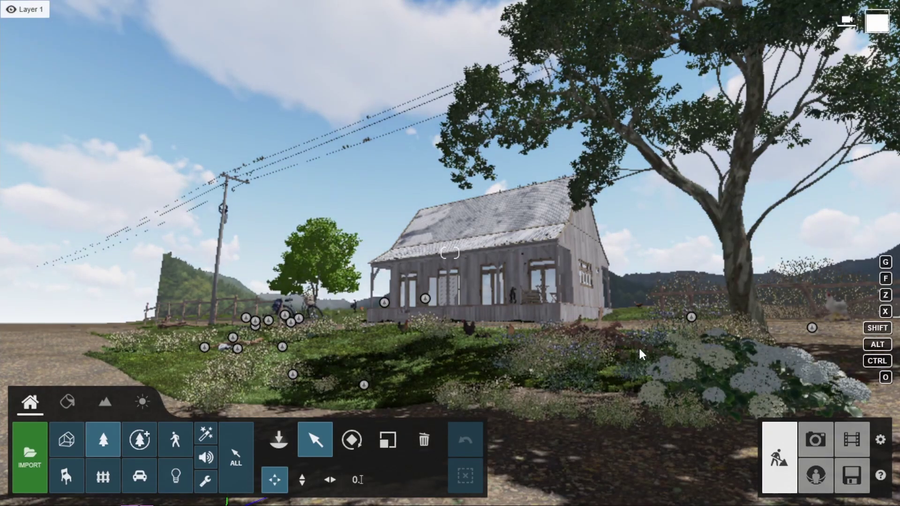
right_click(710, 285)
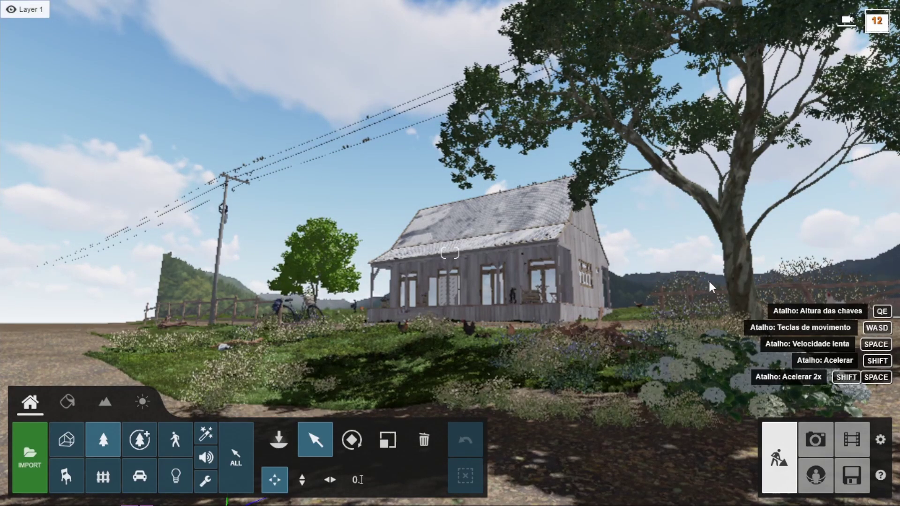
right_drag(710, 286, 531, 261)
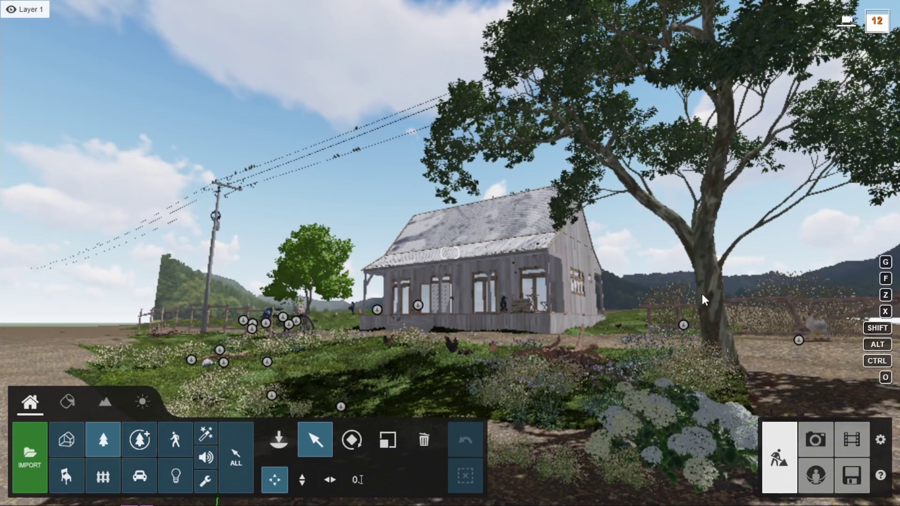
right_drag(704, 300, 787, 295)
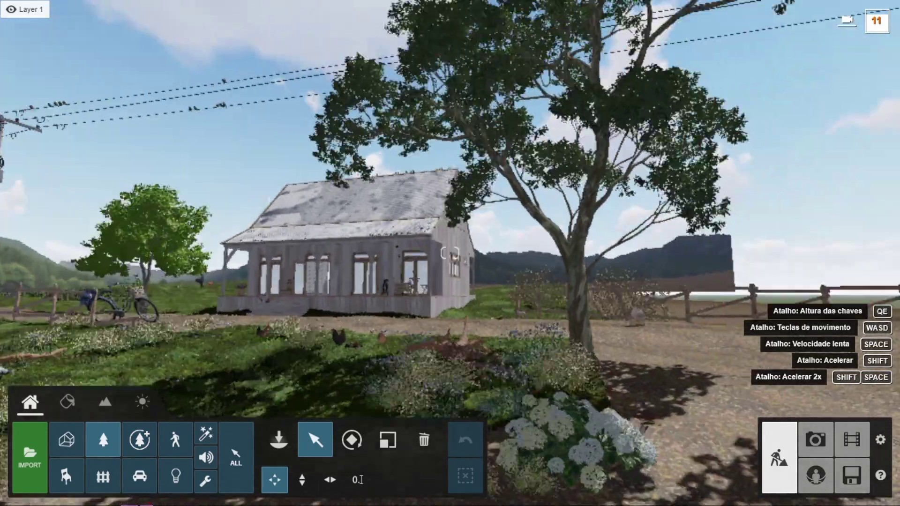
right_drag(787, 295, 409, 141)
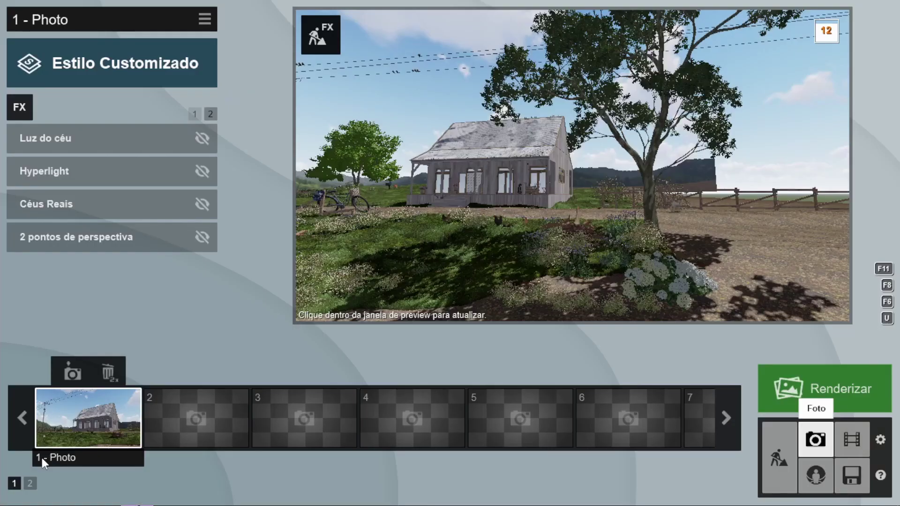
mouse_move(572, 211)
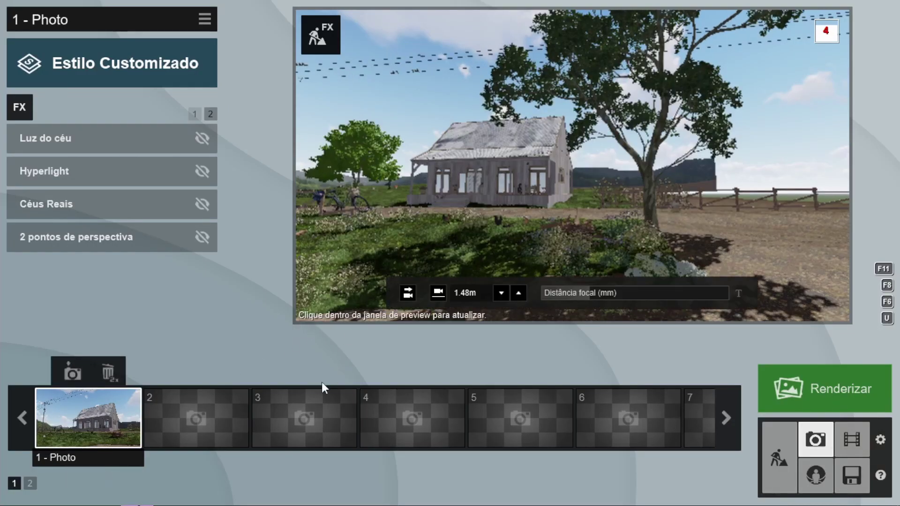
Restore Photo 1's stored camera, returning to the 0.69m-high farmhouse view
click(115, 423)
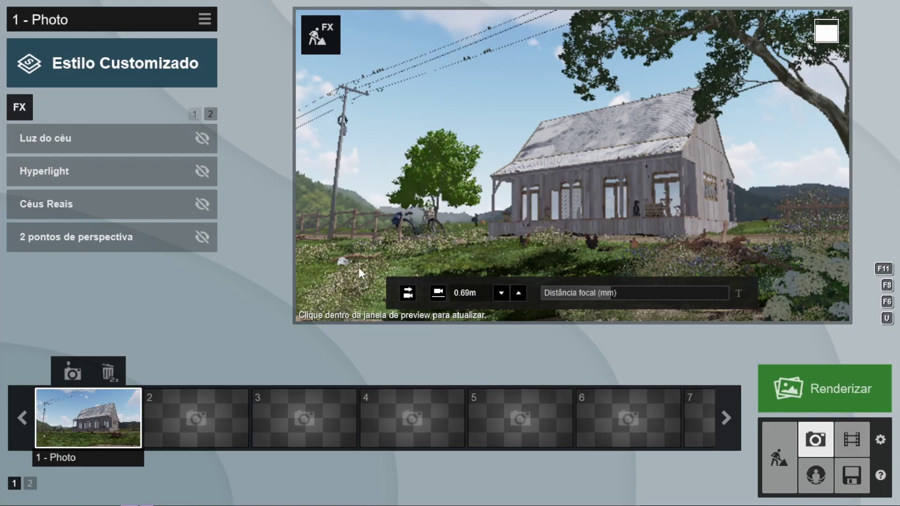
In Build mode, make Layers 3, 4, 5, 6, 7, 8 and 9 visible
click(777, 441)
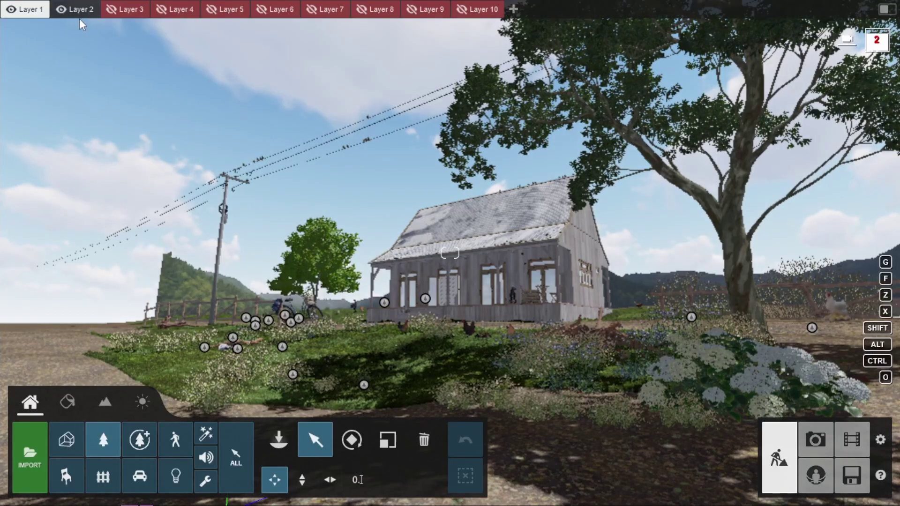
click(112, 9)
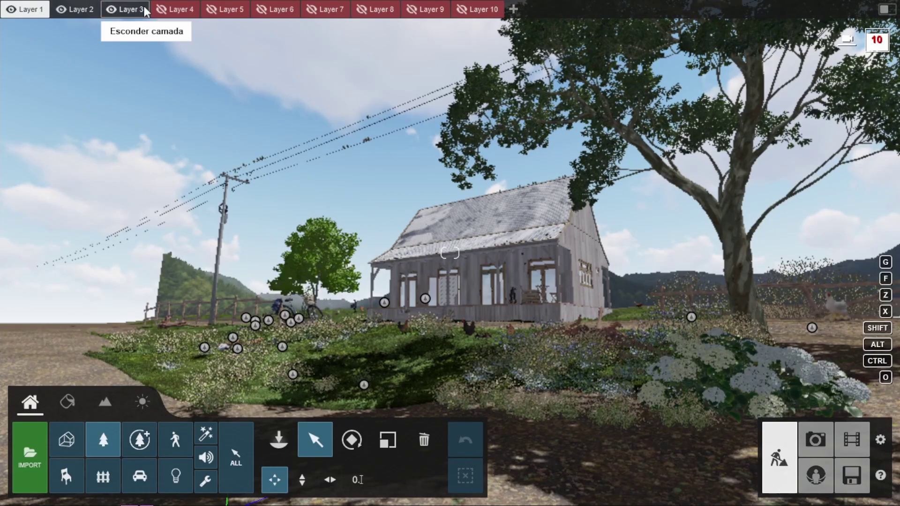
click(162, 9)
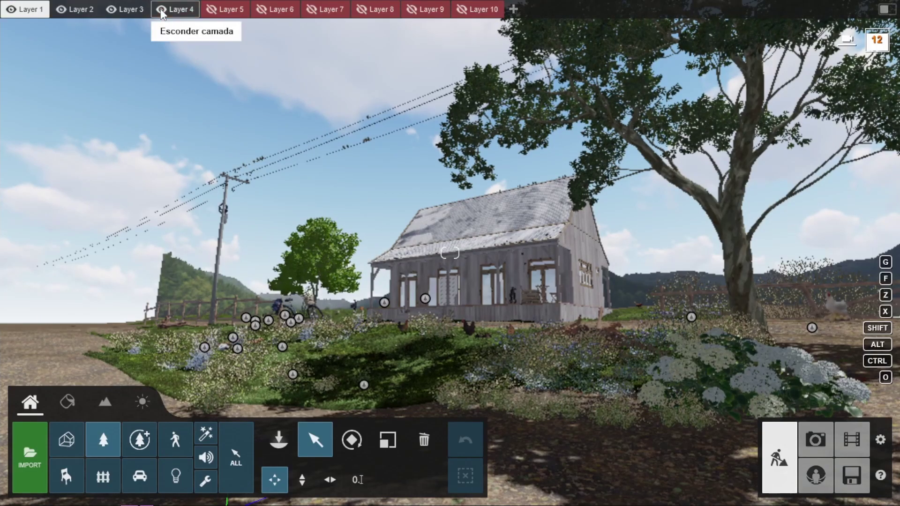
click(212, 9)
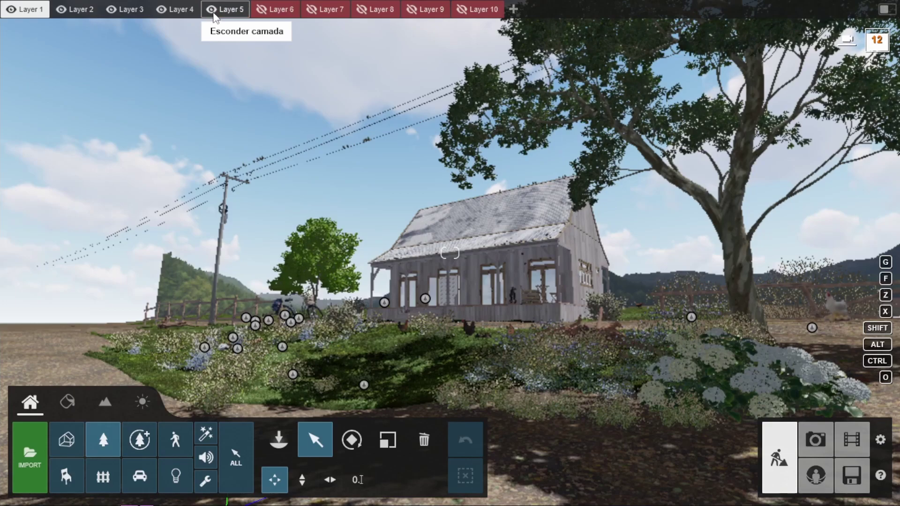
click(261, 9)
mouse_move(277, 9)
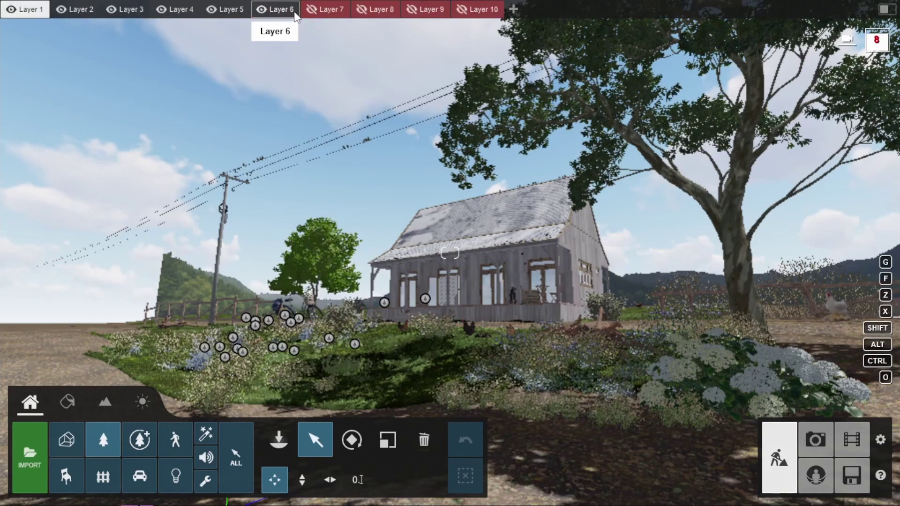
click(305, 14)
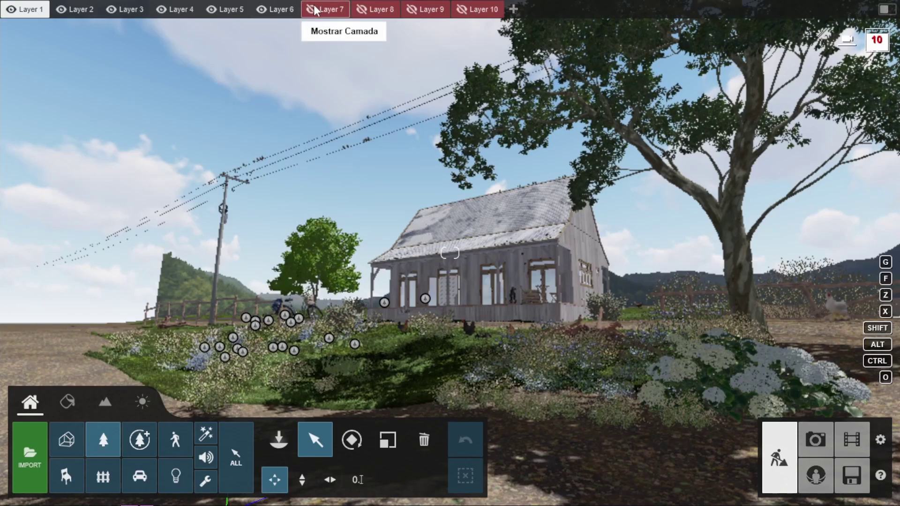
click(324, 9)
mouse_move(375, 9)
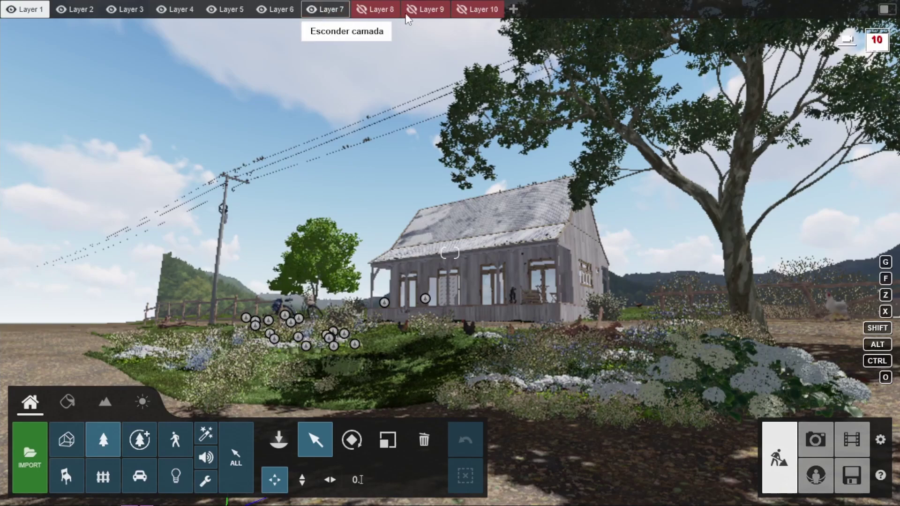
click(365, 15)
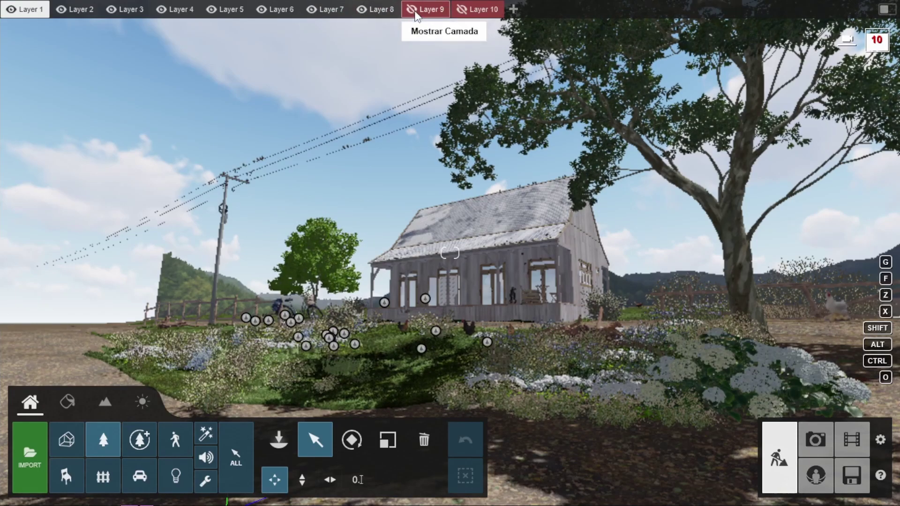
click(415, 12)
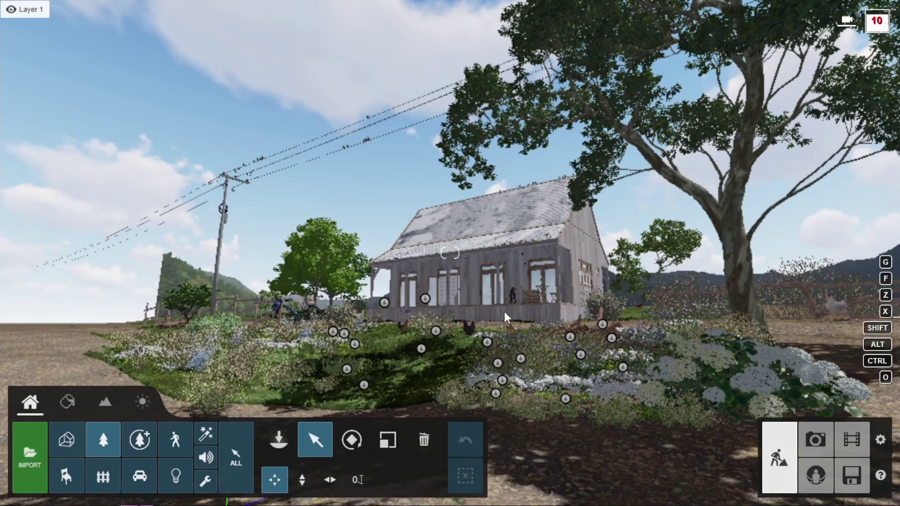
Move the camera forward into the garden and also show Layer 10
right_click(517, 266)
key(w)
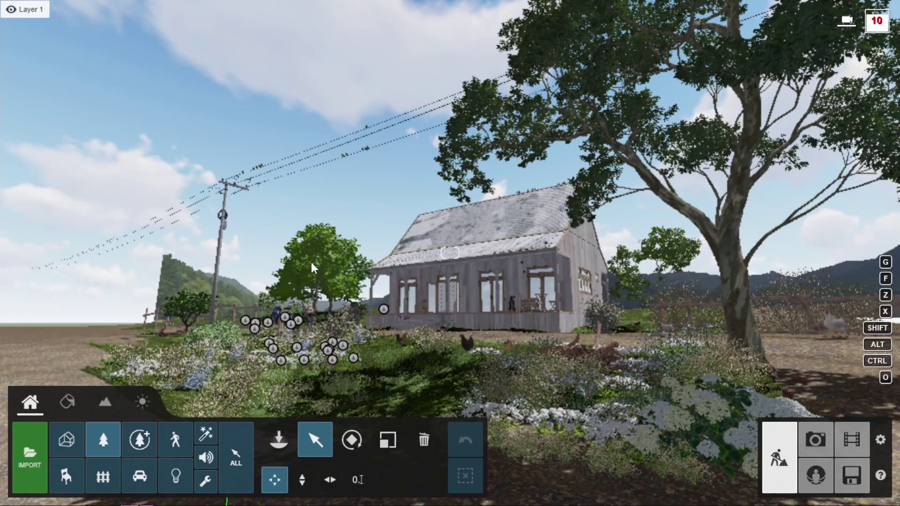
click(128, 442)
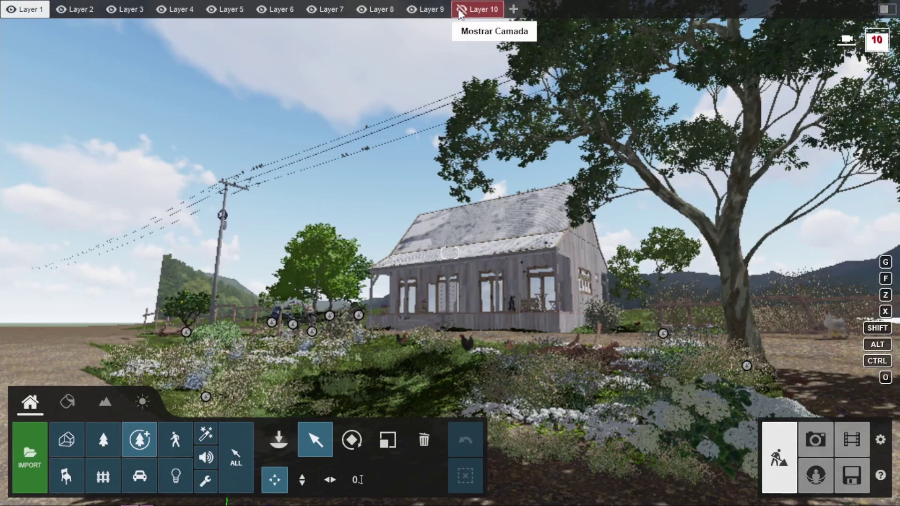
click(461, 9)
Restore Photo 1's saved low camera view and select the '2 pontos de perspectiva' effect
click(815, 441)
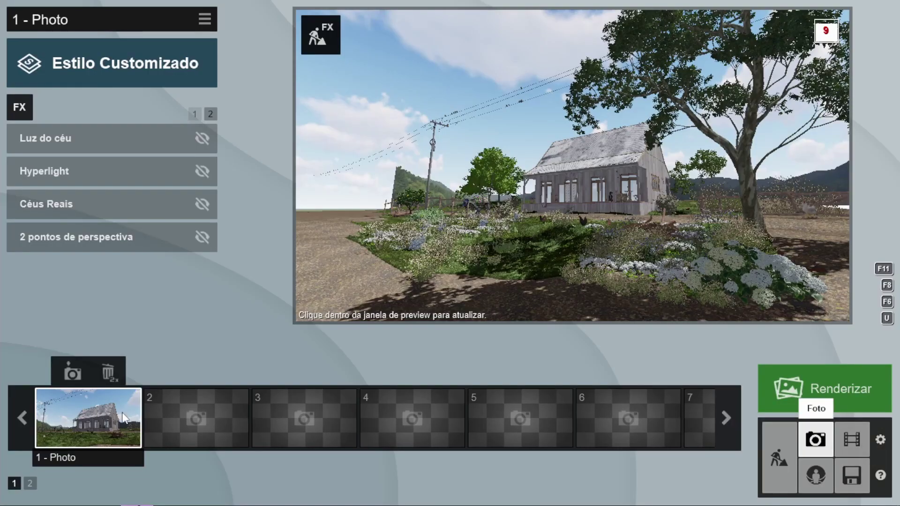
click(124, 417)
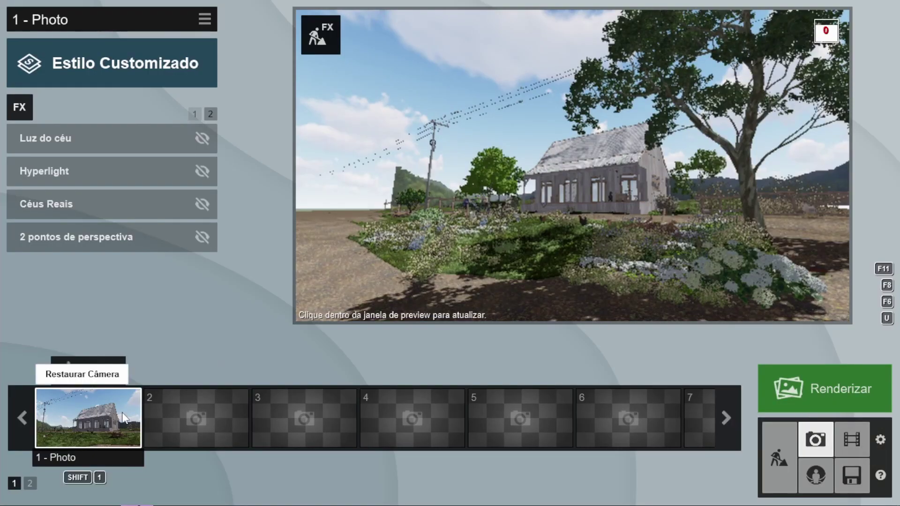
click(105, 414)
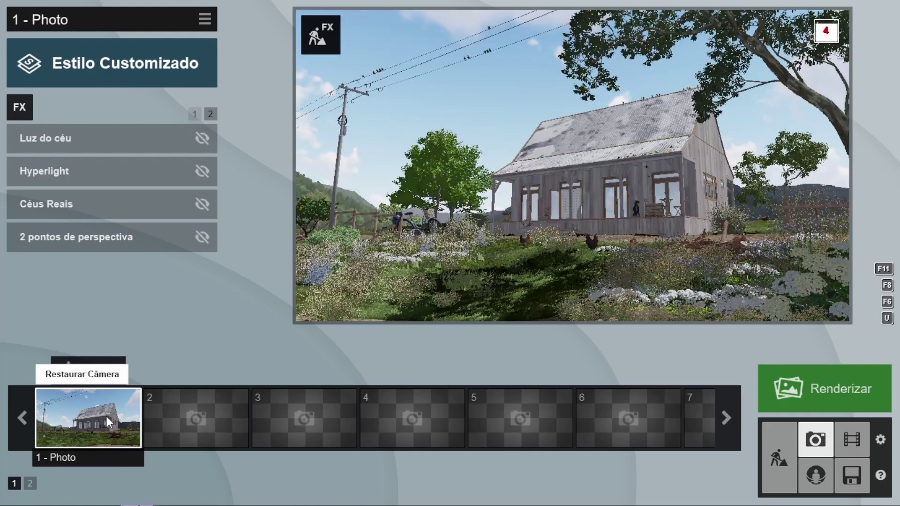
click(198, 232)
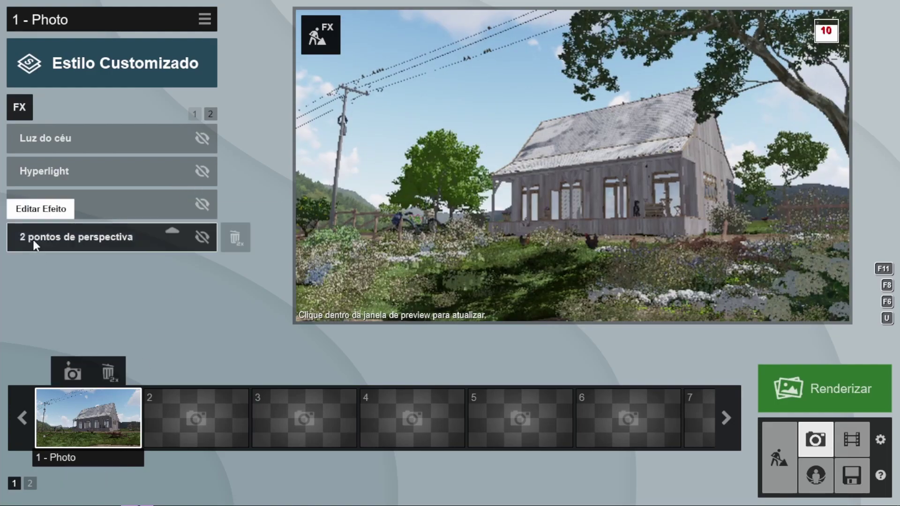
Enable the '2 pontos de perspectiva' and 'Céus Reais' effects on Photo 1
click(206, 235)
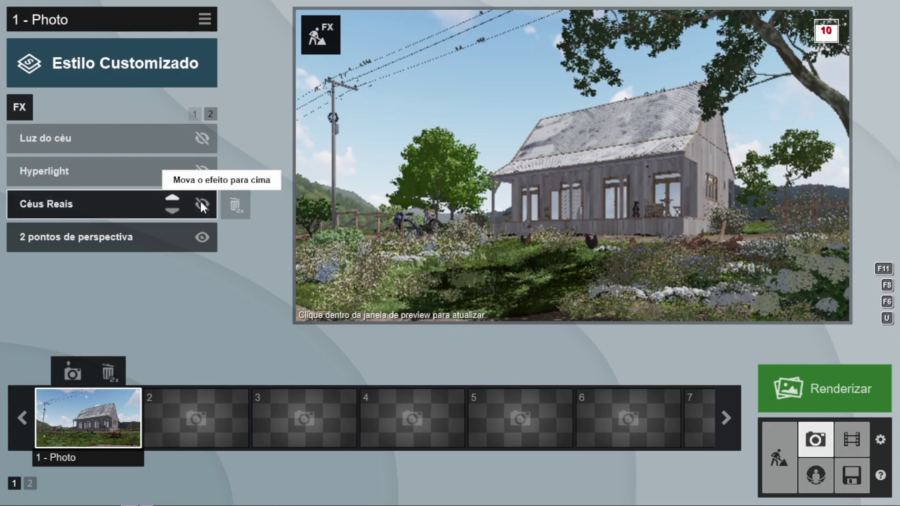
mouse_move(91, 204)
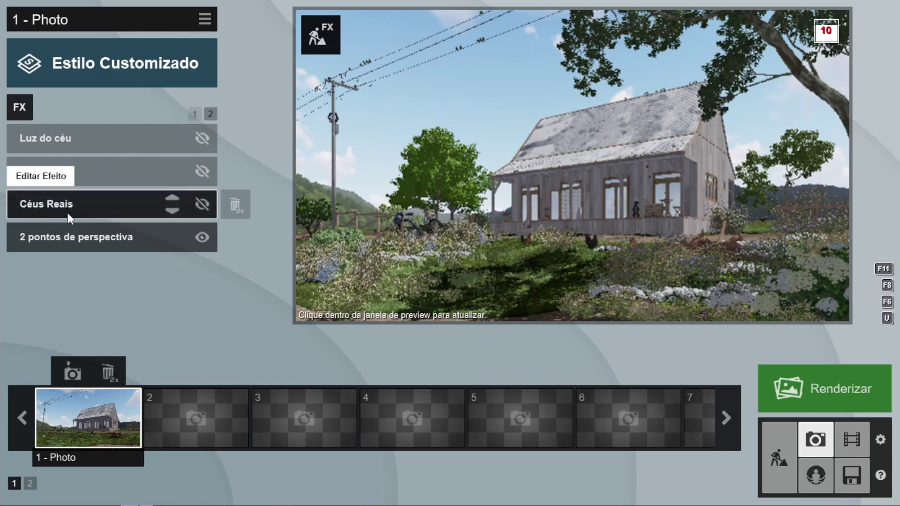
click(201, 209)
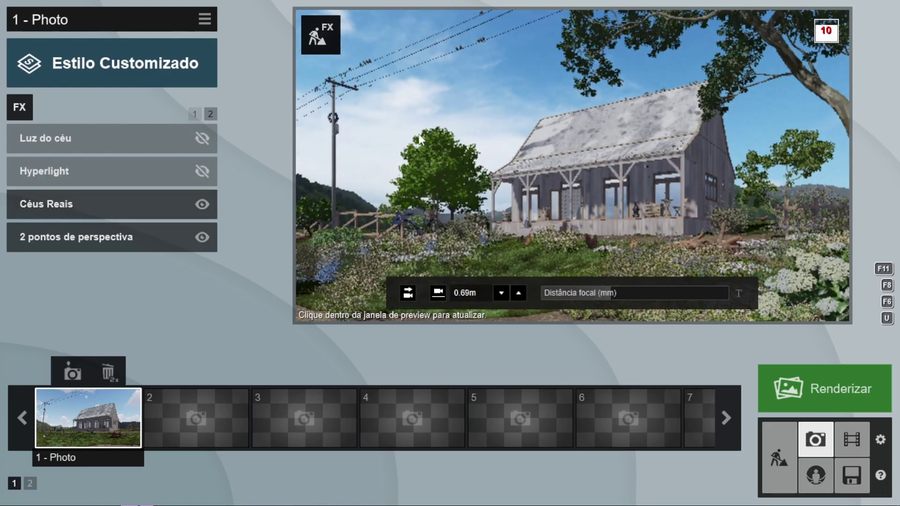
Open the Céus Reais settings and browse the sky library, keeping the current sunny sky
mouse_move(98, 204)
click(98, 214)
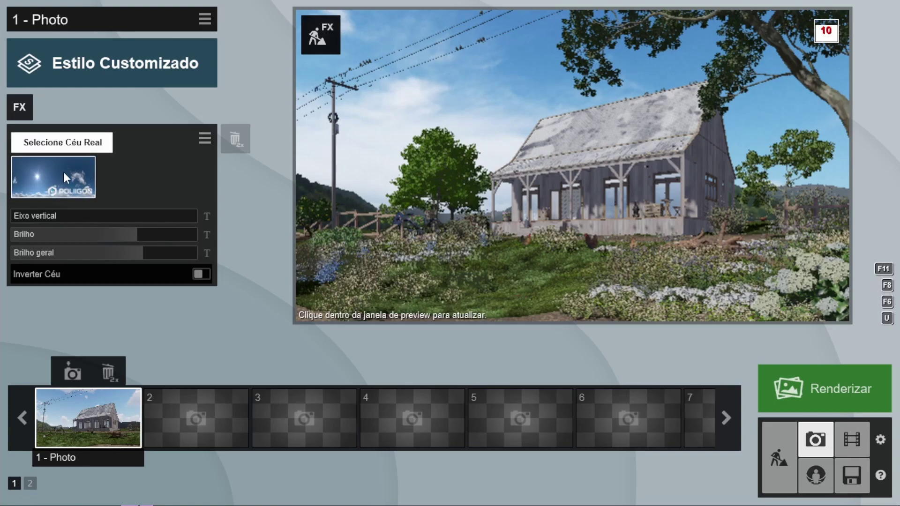
click(64, 173)
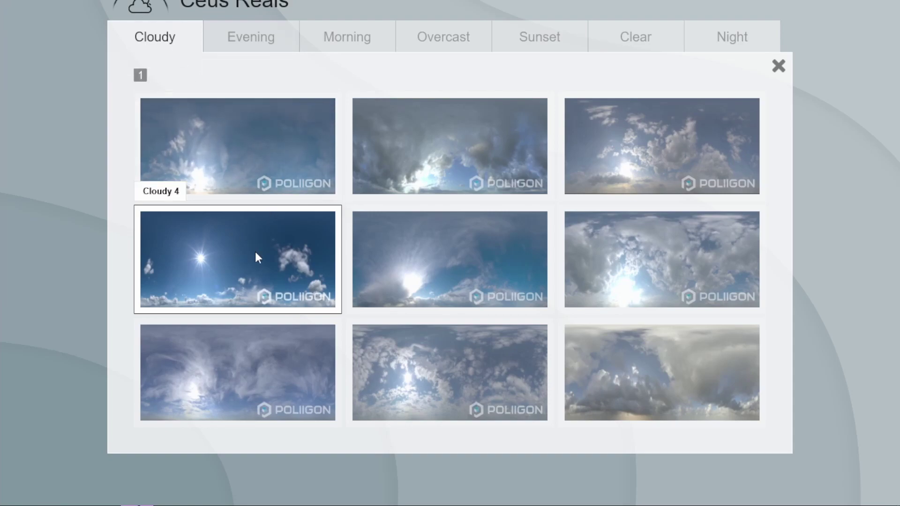
click(778, 65)
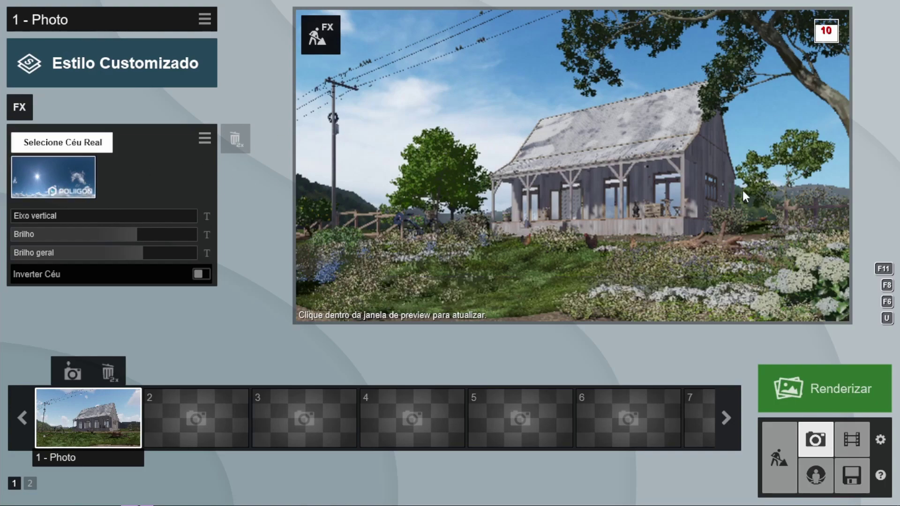
mouse_move(573, 211)
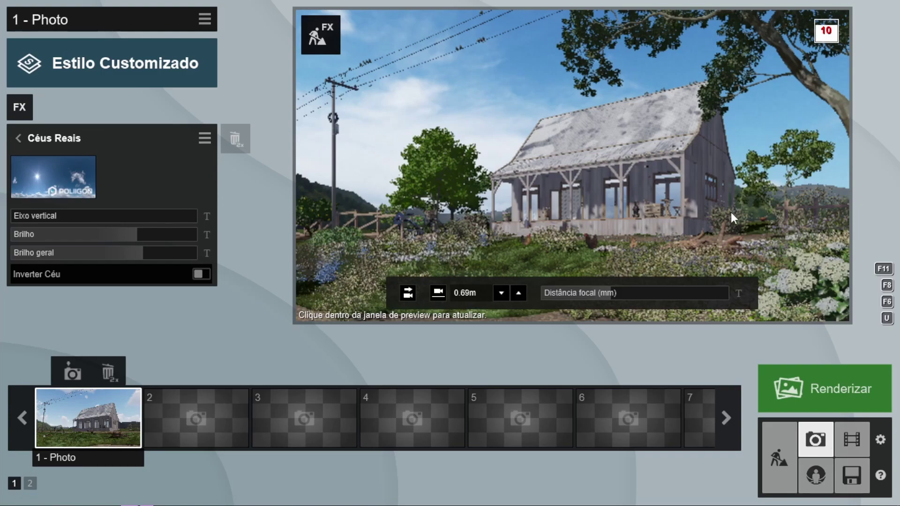
Enable Hyperlight in the effects list and refresh the preview render
mouse_move(492, 211)
click(21, 135)
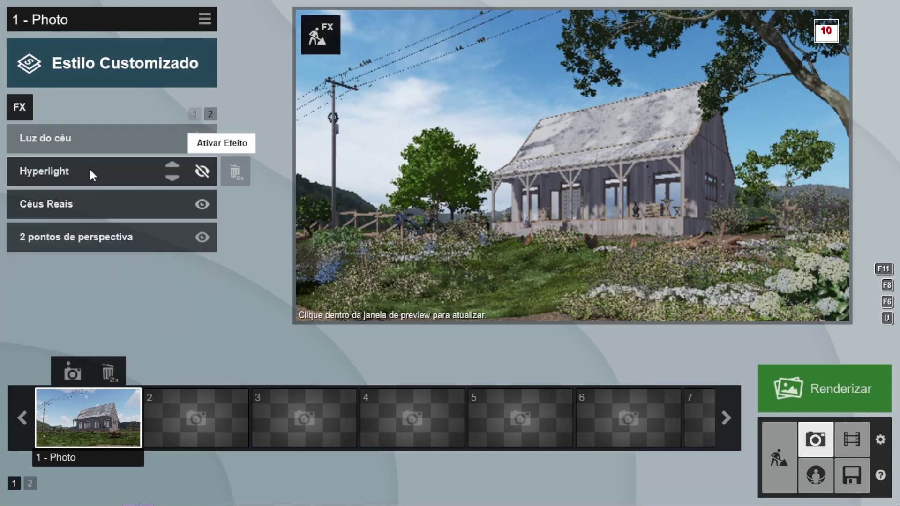
click(201, 171)
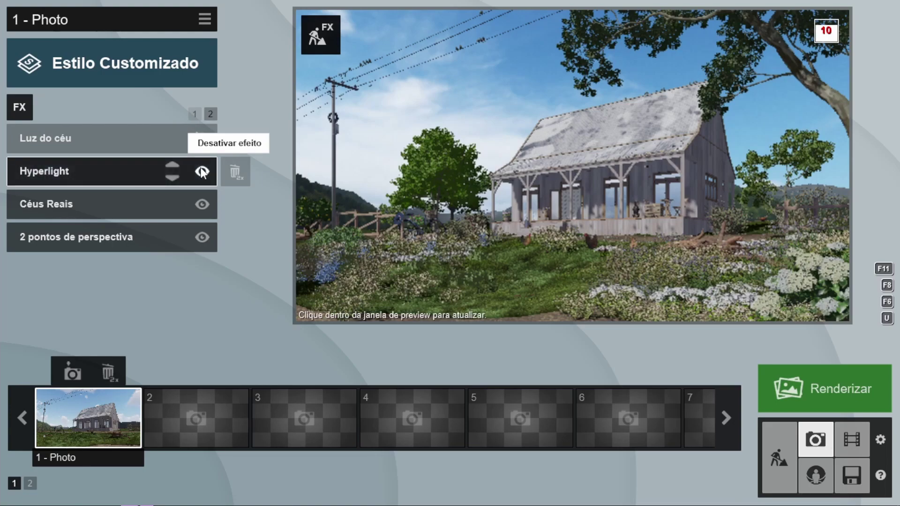
mouse_move(586, 203)
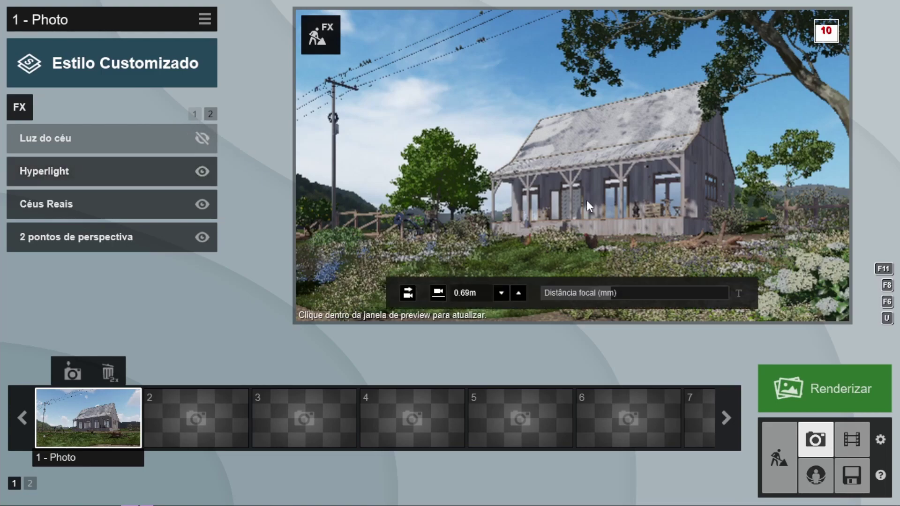
click(551, 174)
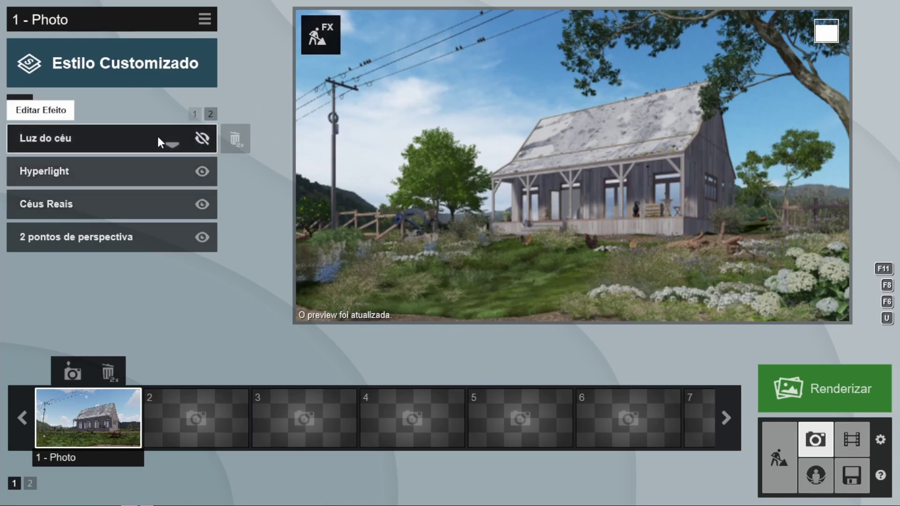
Switch on Luz do céu and view its settings: both sky-reflection options on, Normal quality
mouse_move(106, 138)
click(202, 139)
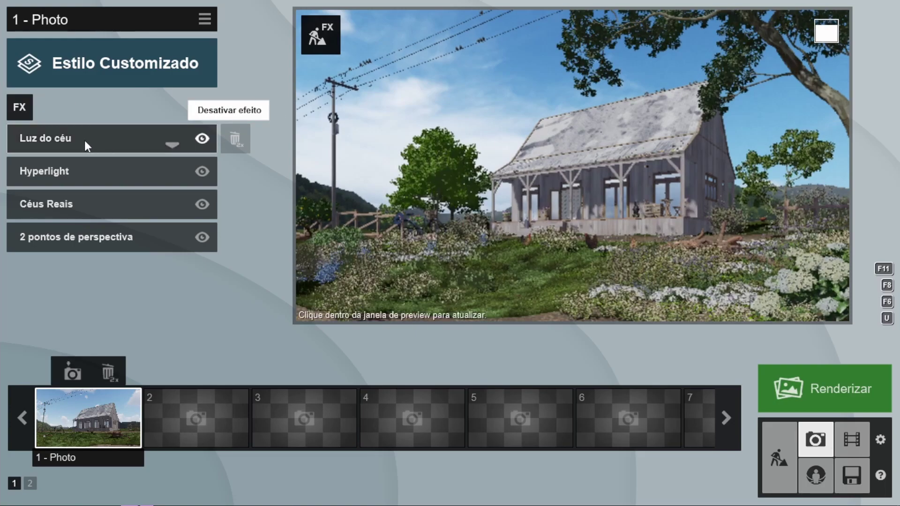
click(103, 138)
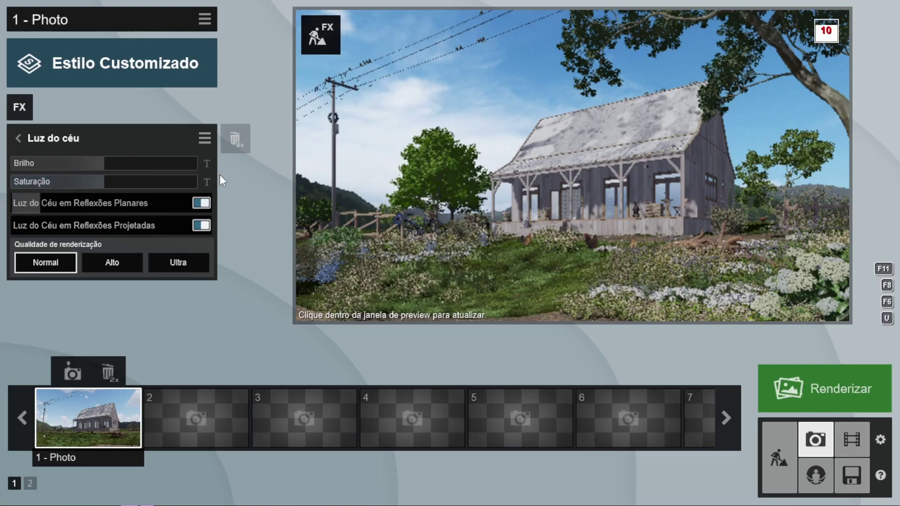
Enable Sombra with Normal, soft, fine-detail shadows and refresh the preview
click(19, 136)
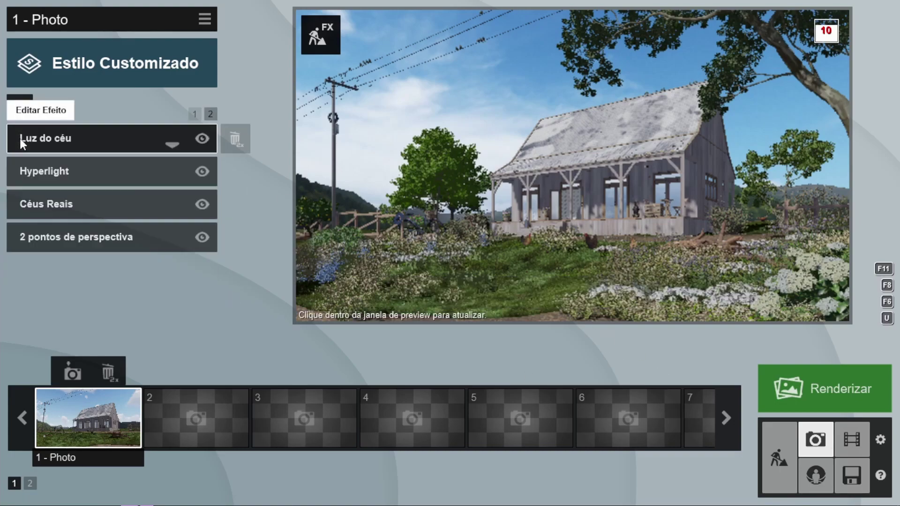
click(200, 110)
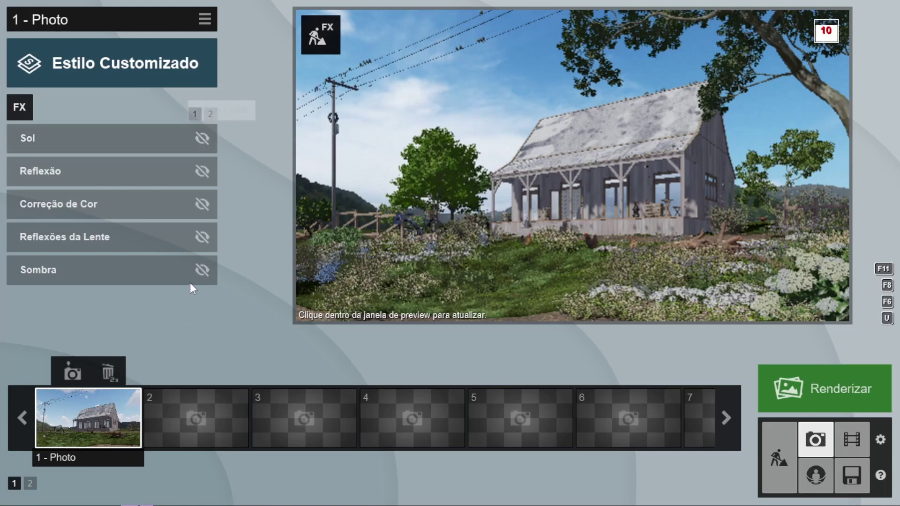
click(202, 270)
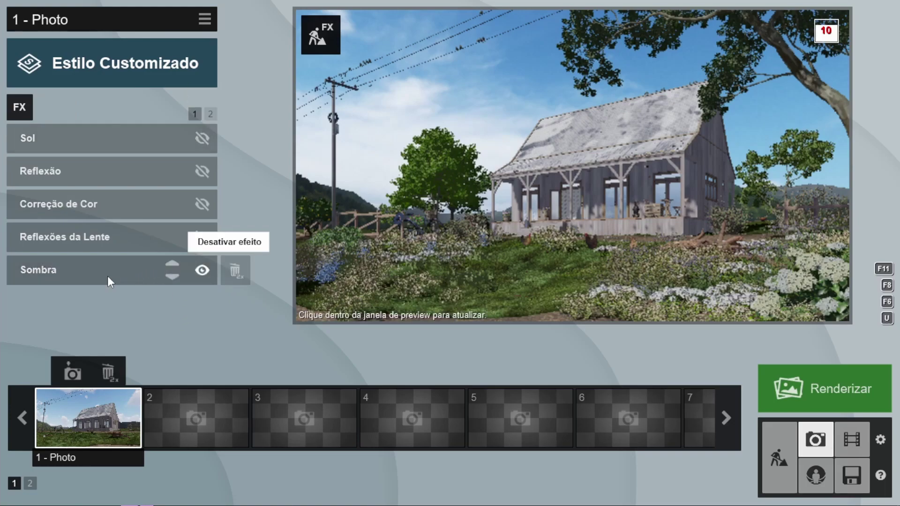
click(110, 274)
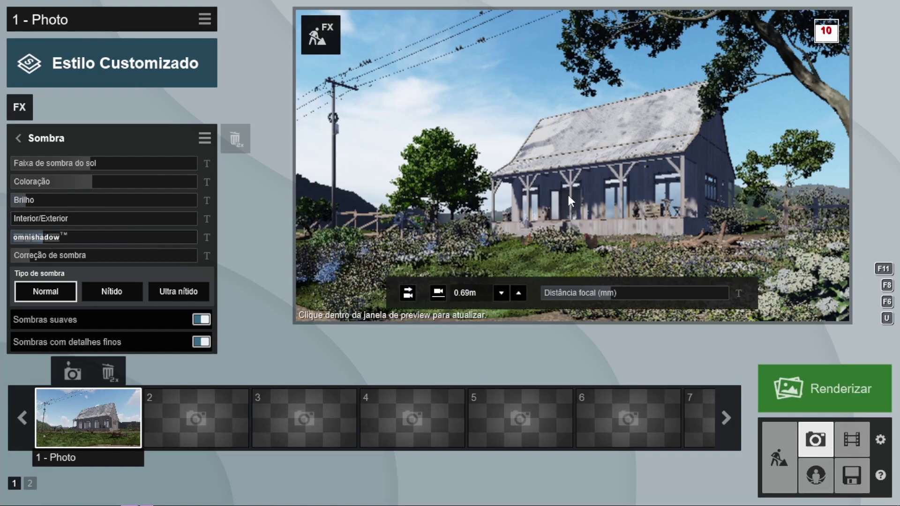
mouse_move(573, 165)
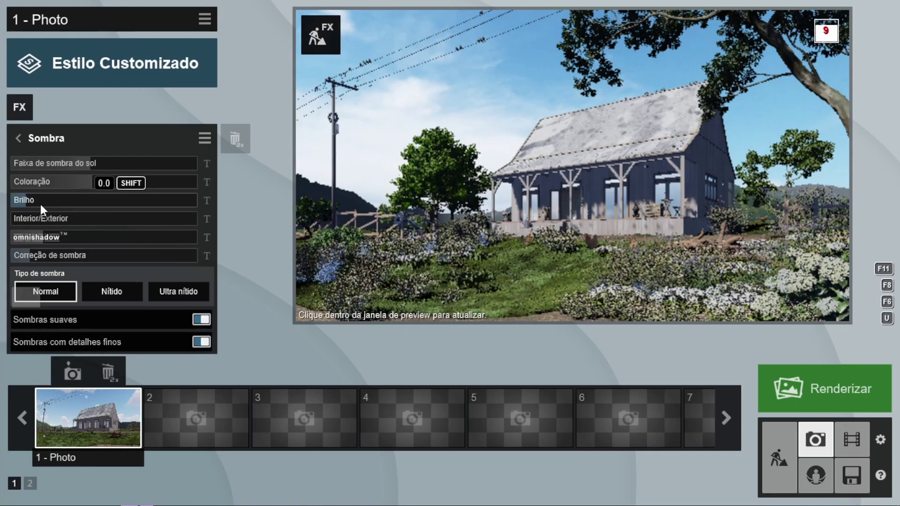
mouse_move(417, 185)
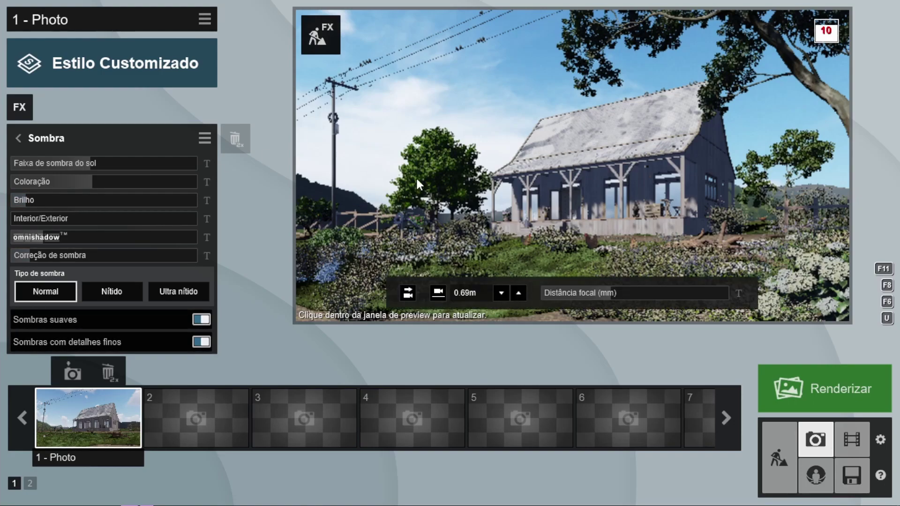
click(542, 146)
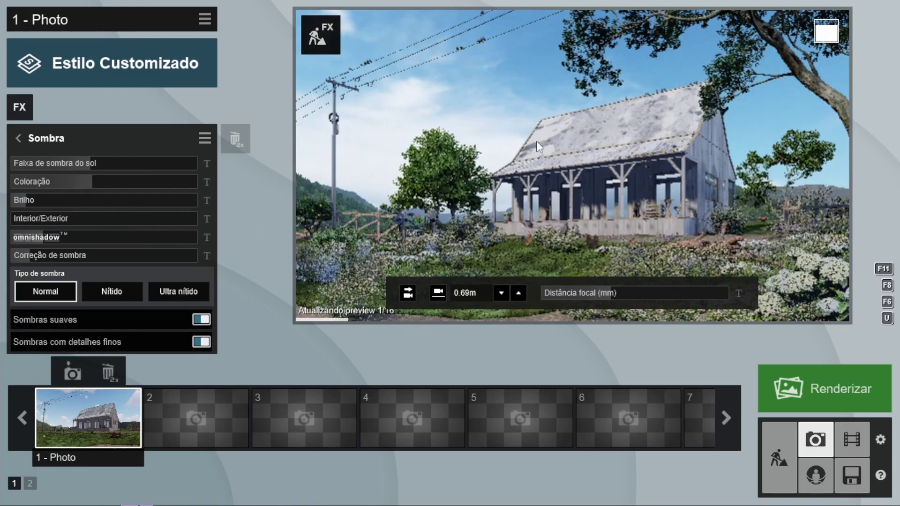
click(25, 200)
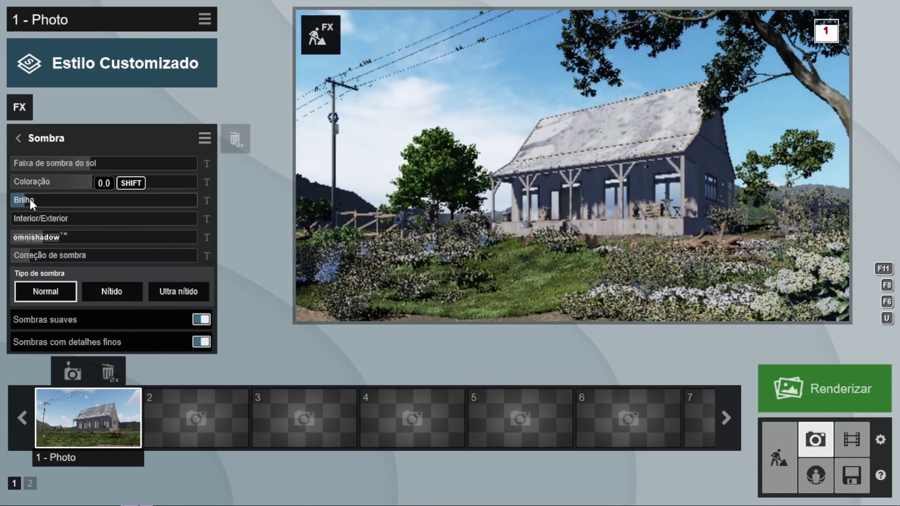
Enable Reflexões da Lente and drag its Brilho mestre slider up, then back down
click(18, 137)
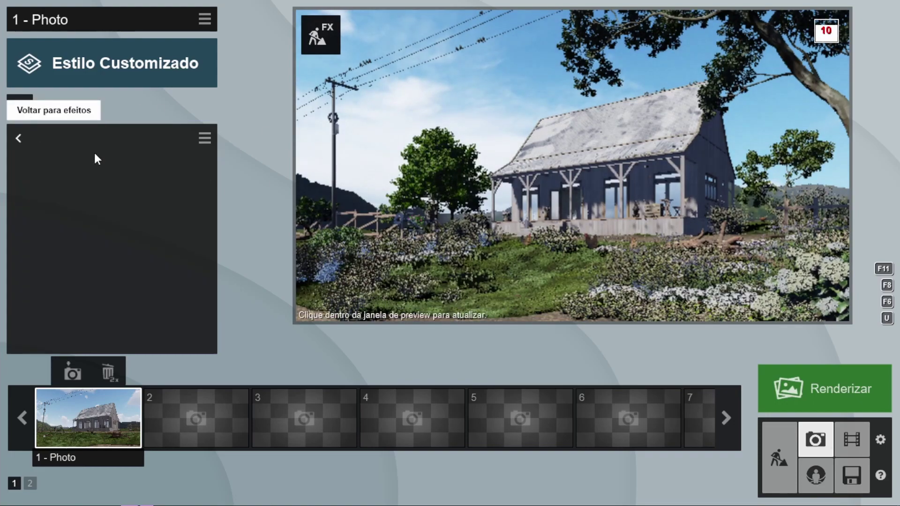
click(209, 119)
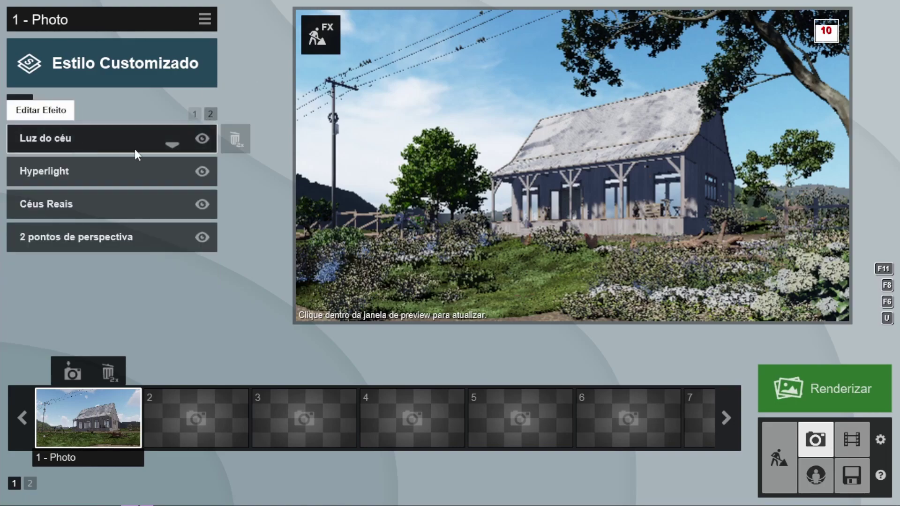
click(192, 117)
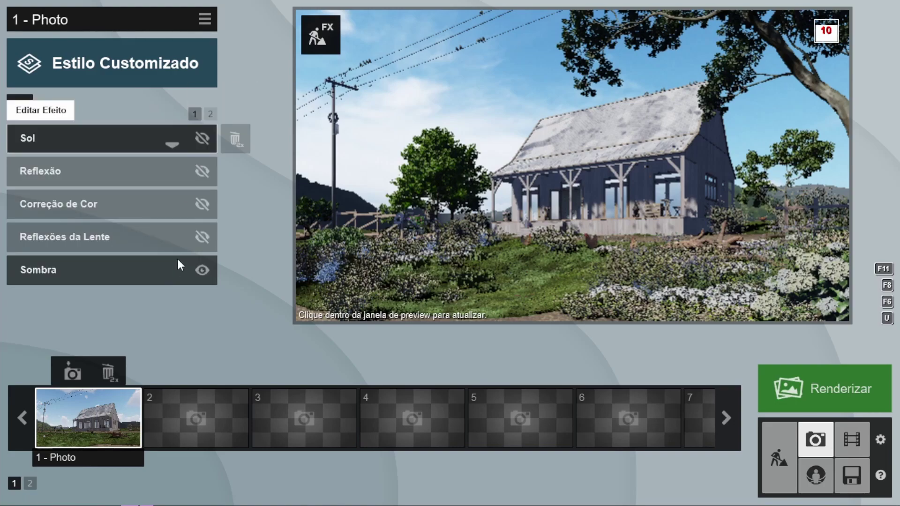
mouse_move(106, 238)
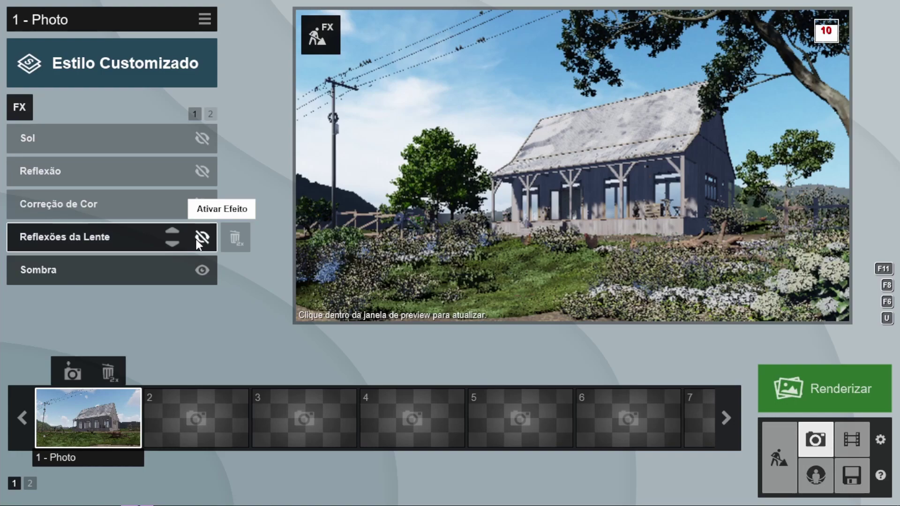
click(195, 239)
click(104, 232)
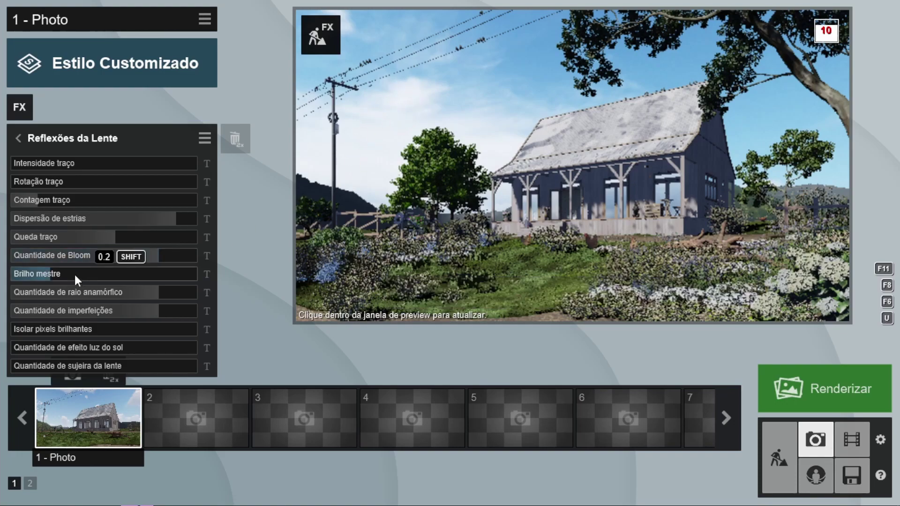
drag(75, 275, 149, 275)
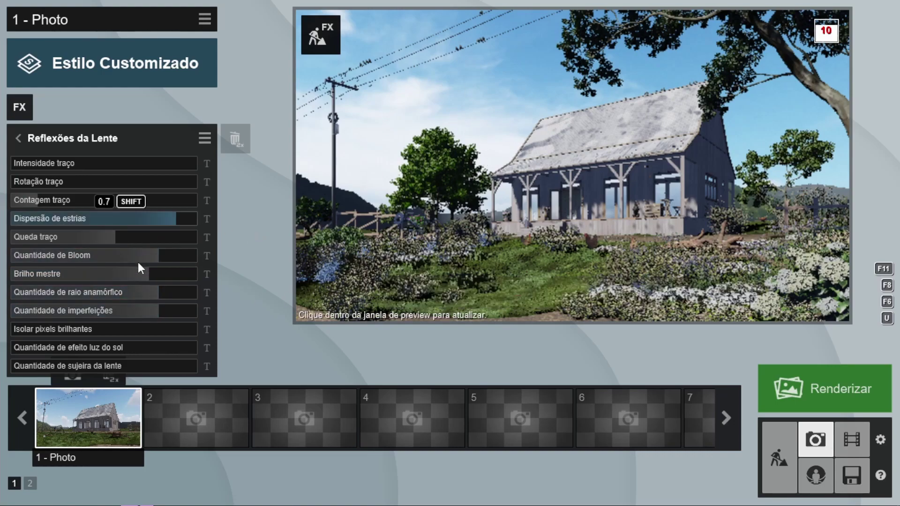
drag(147, 274, 56, 281)
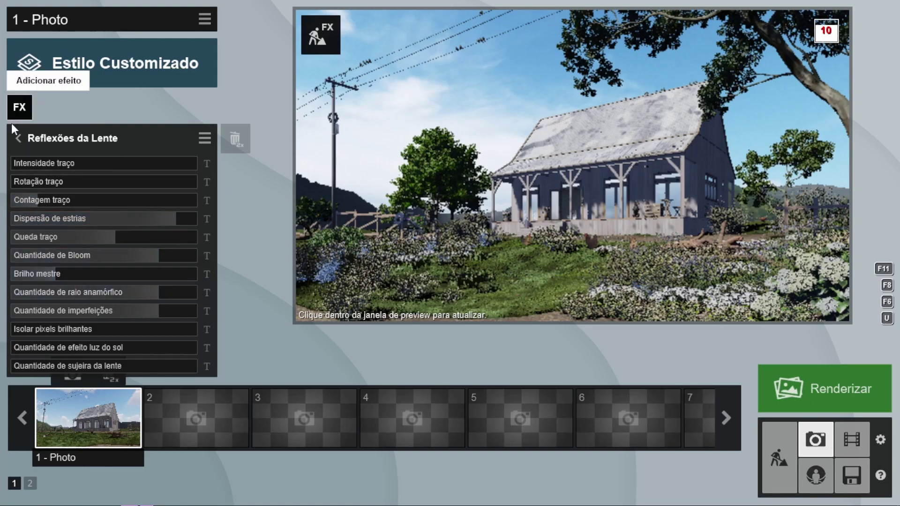
Enable Correção de Cor, review its colour sliders, then enable the Reflexão effect
click(9, 138)
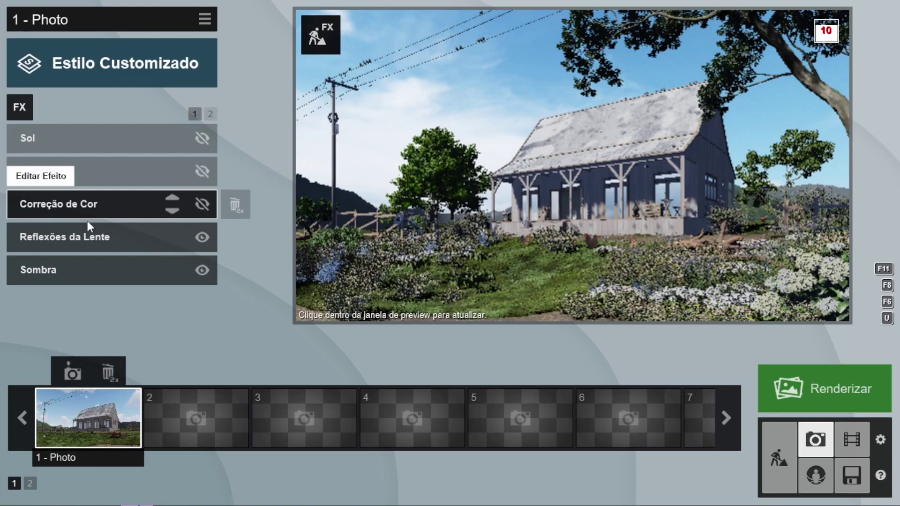
click(202, 207)
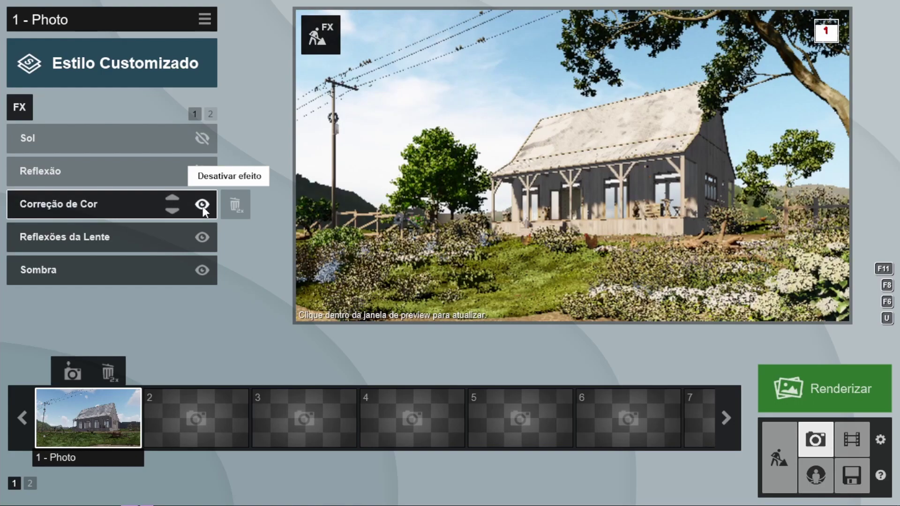
click(112, 198)
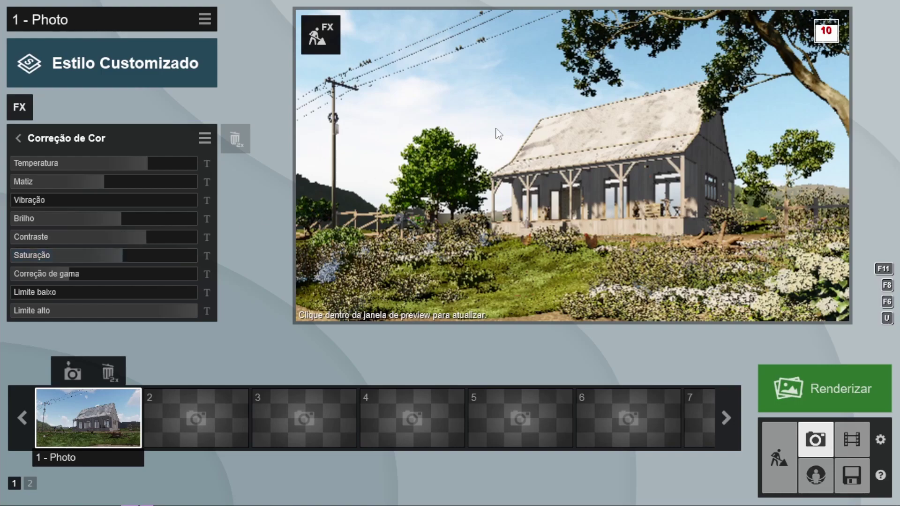
mouse_move(423, 69)
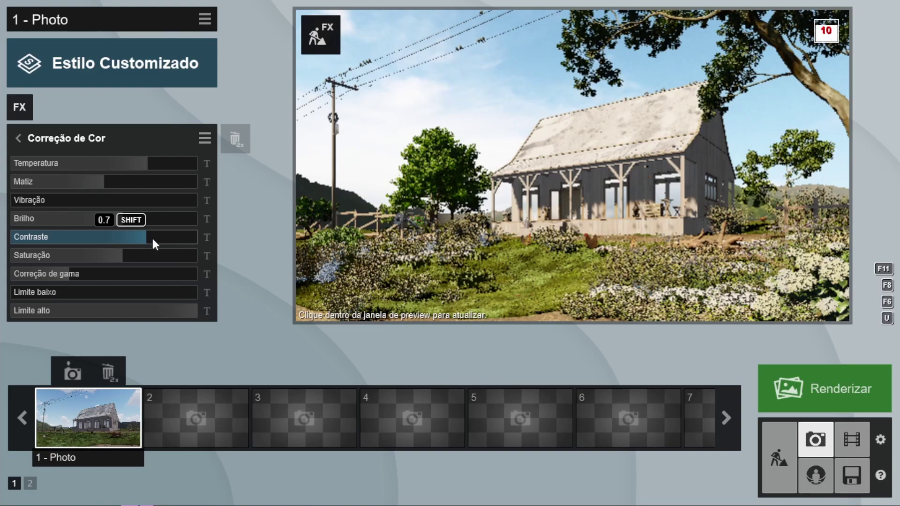
mouse_move(521, 192)
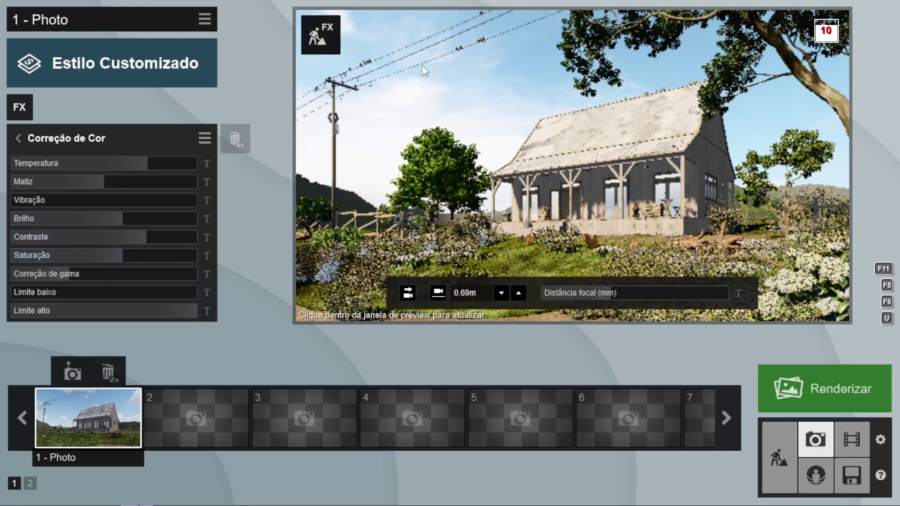
click(18, 134)
click(203, 173)
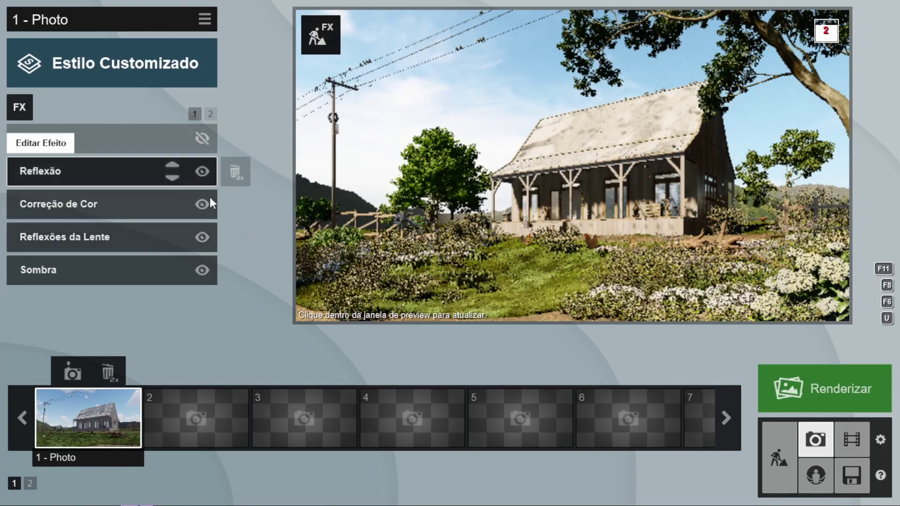
Review the Reflexão settings, restoring the first photo's camera view and refreshing the preview
click(77, 177)
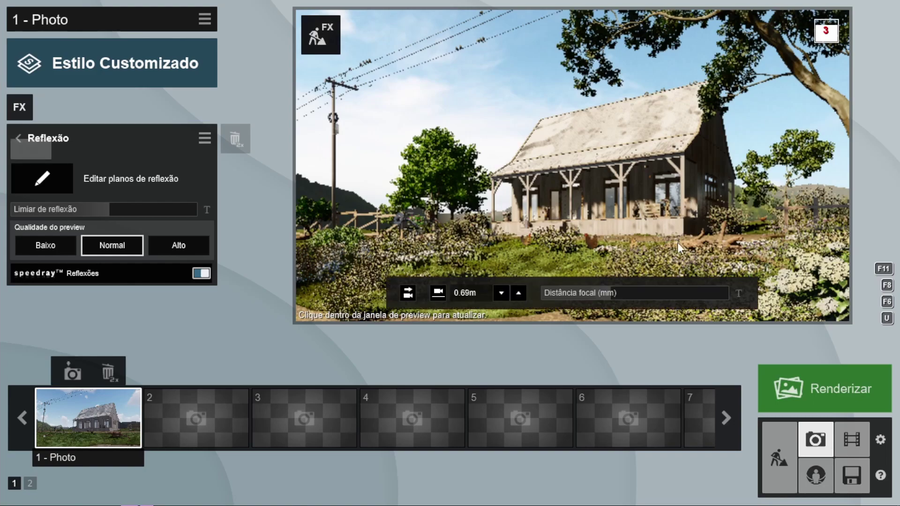
mouse_move(558, 193)
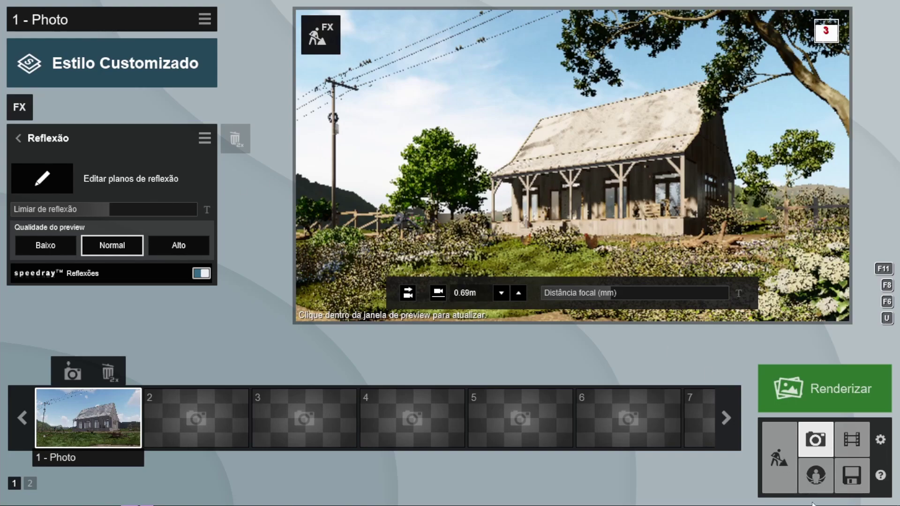
click(762, 424)
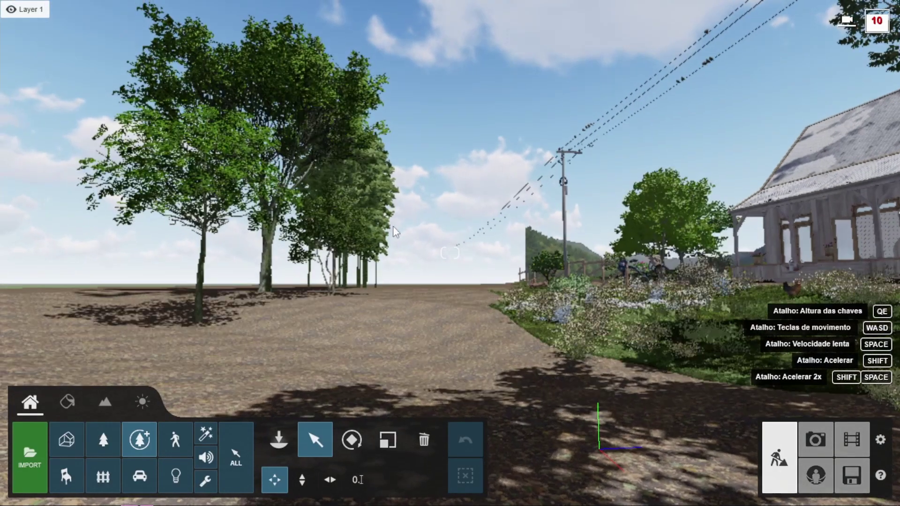
mouse_move(449, 253)
right_down()
mouse_move(239, 253)
mouse_move(653, 272)
mouse_move(555, 265)
right_up()
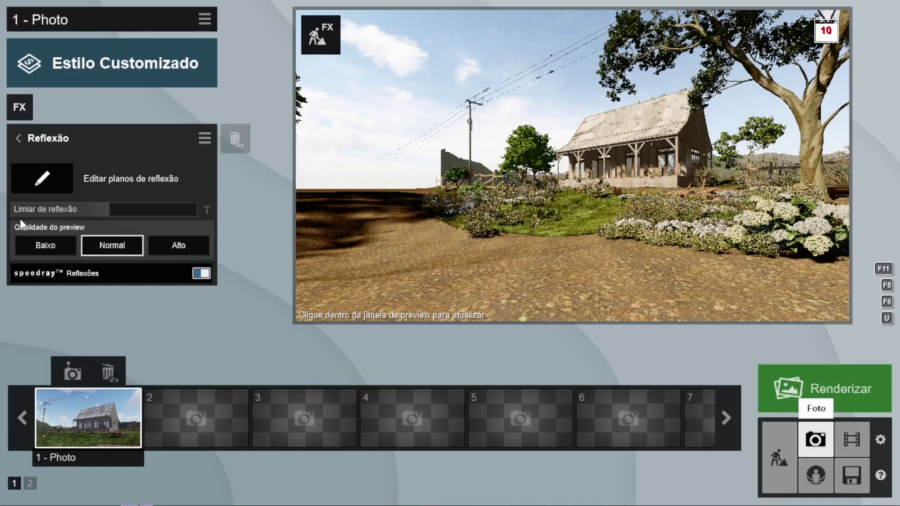
click(97, 425)
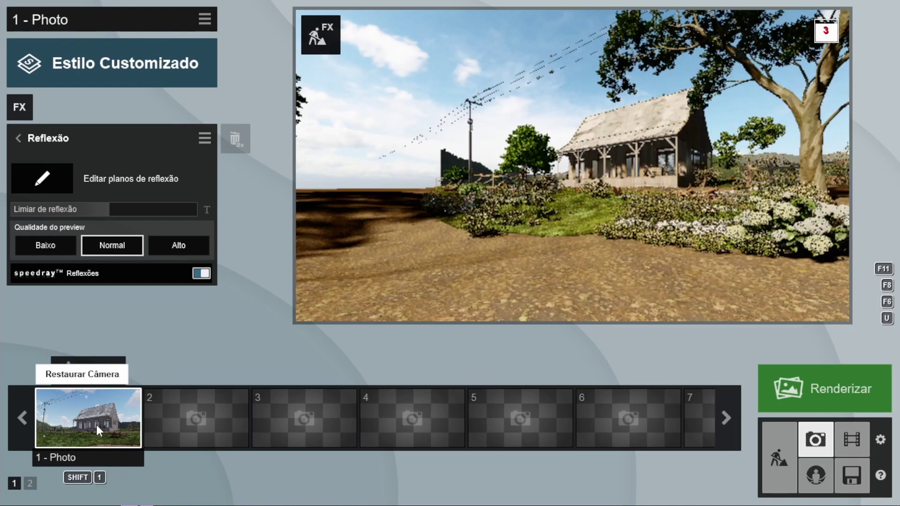
click(100, 409)
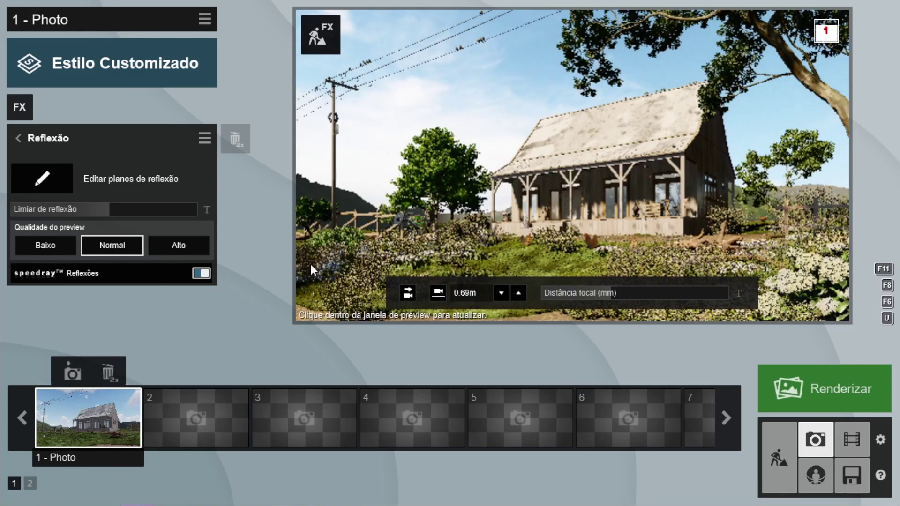
mouse_move(572, 211)
click(567, 187)
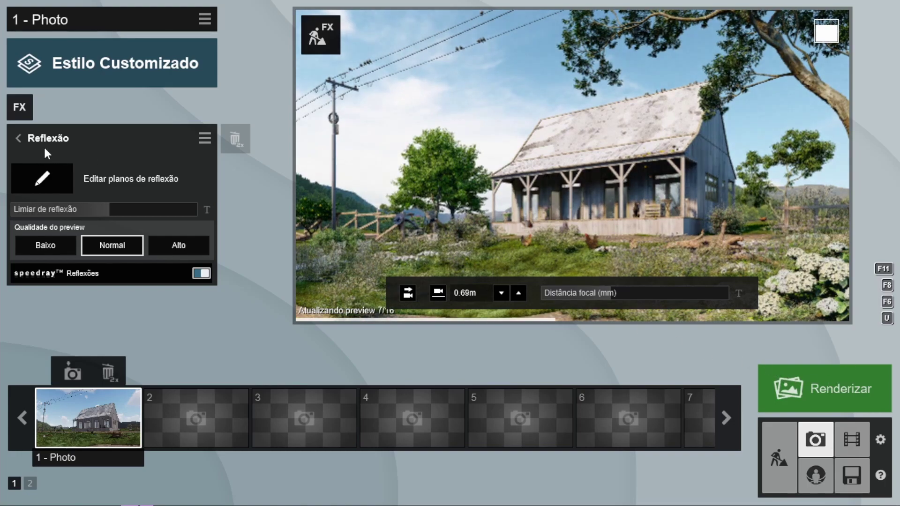
click(19, 138)
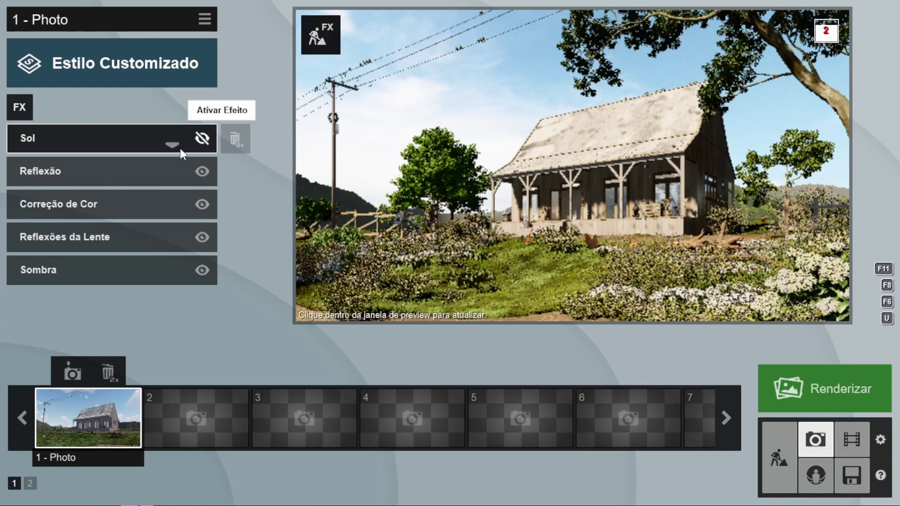
Switch the Sol effect back on and tilt the view up toward the sun
click(205, 138)
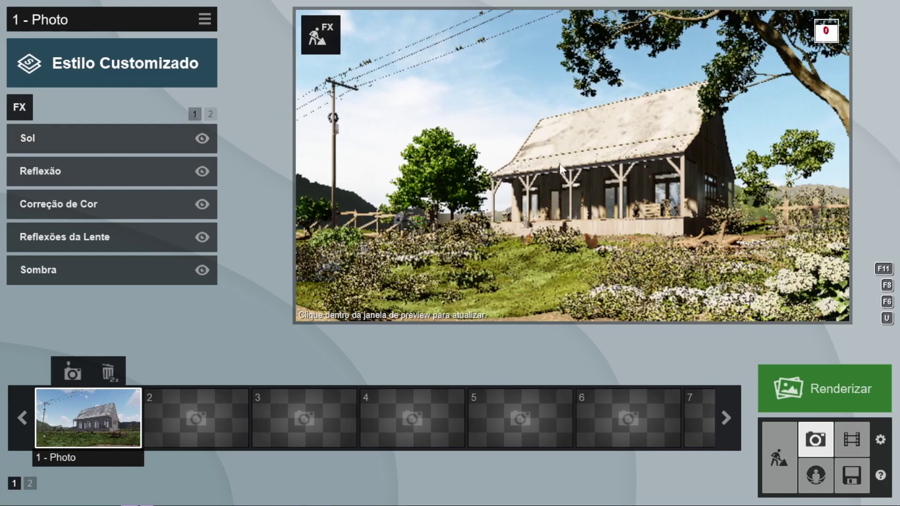
click(475, 149)
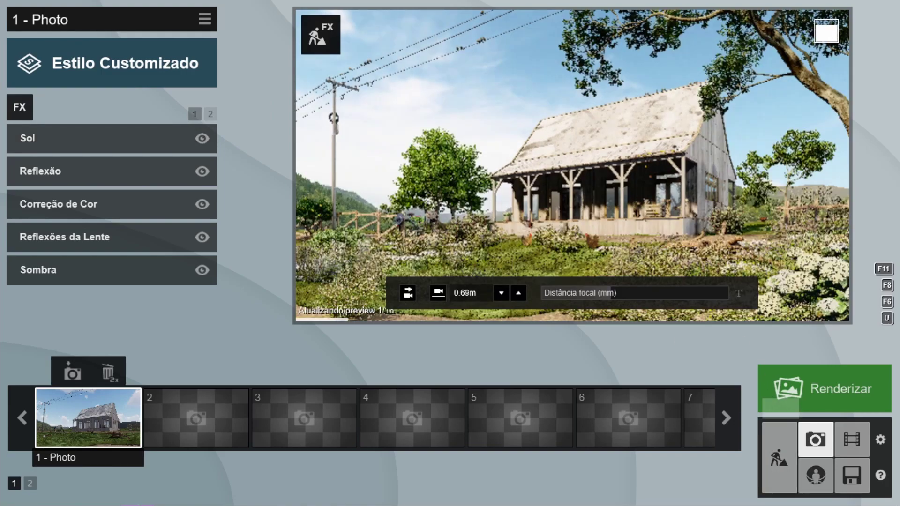
right_drag(572, 164, 421, 164)
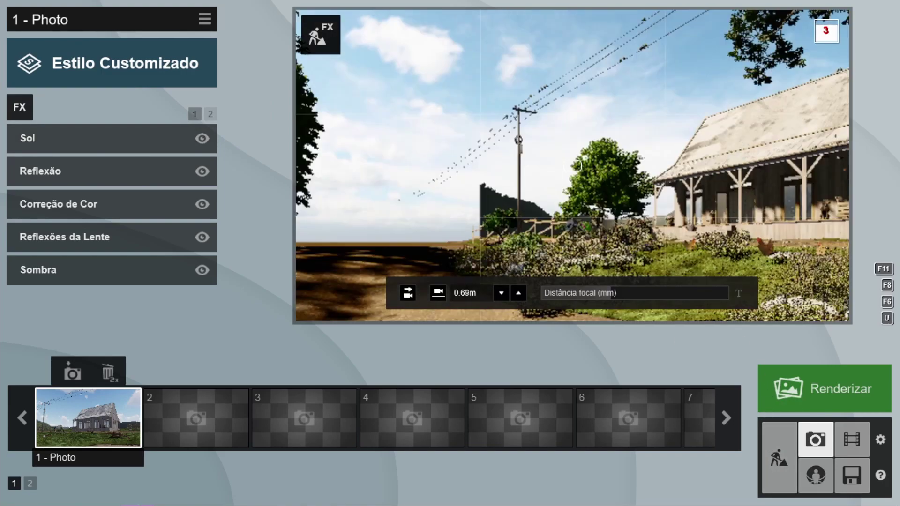
right_drag(536, 183, 536, 117)
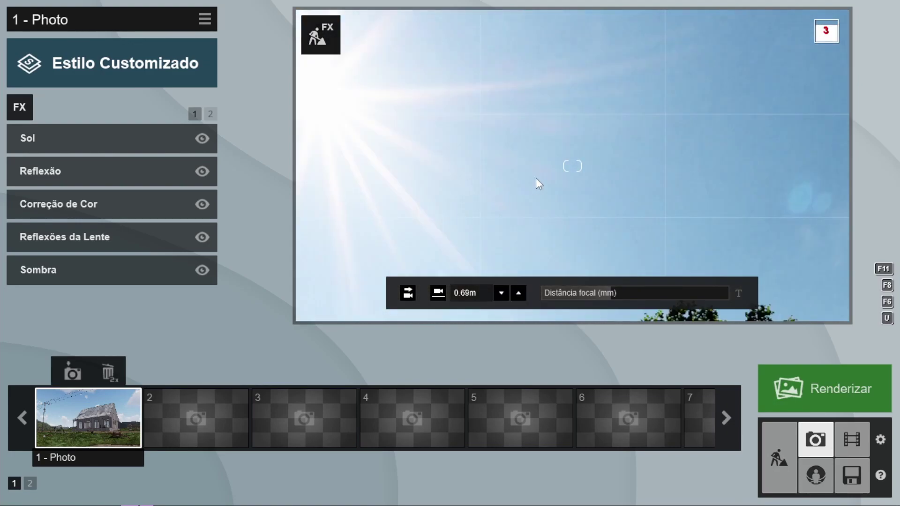
Lower the sun height to 33° and restore the saved house camera view
click(102, 134)
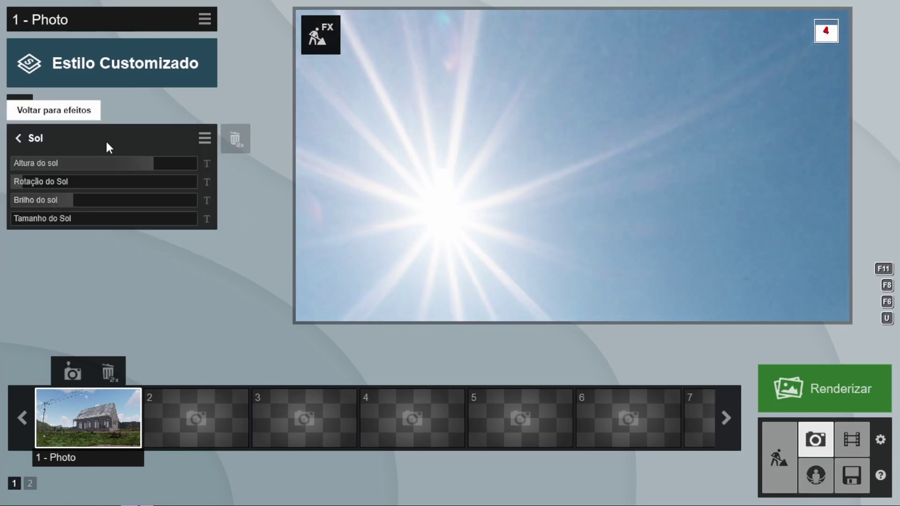
mouse_move(151, 164)
mouse_down()
mouse_move(139, 164)
mouse_move(154, 166)
mouse_up()
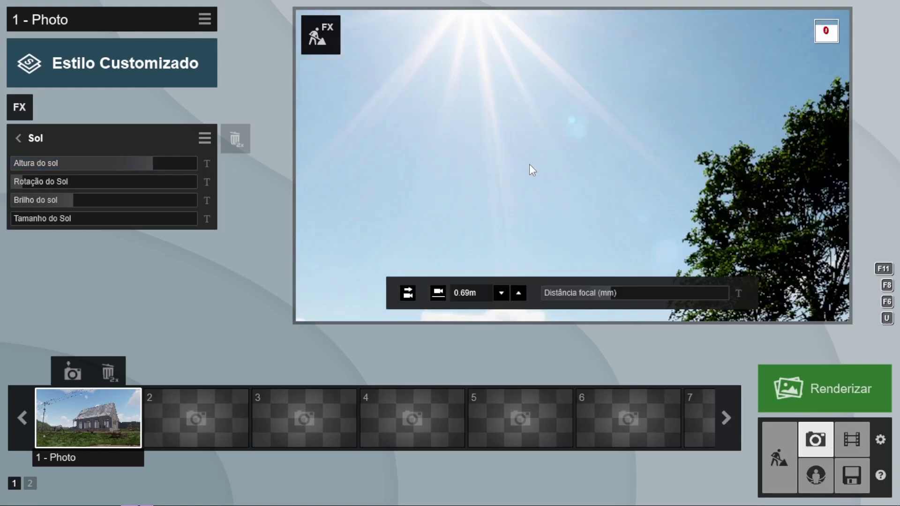
right_drag(530, 164, 283, 220)
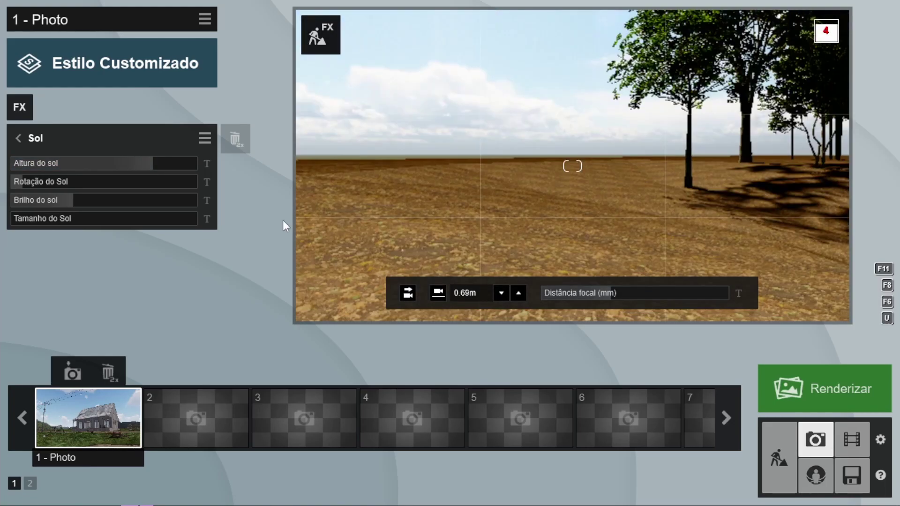
click(83, 409)
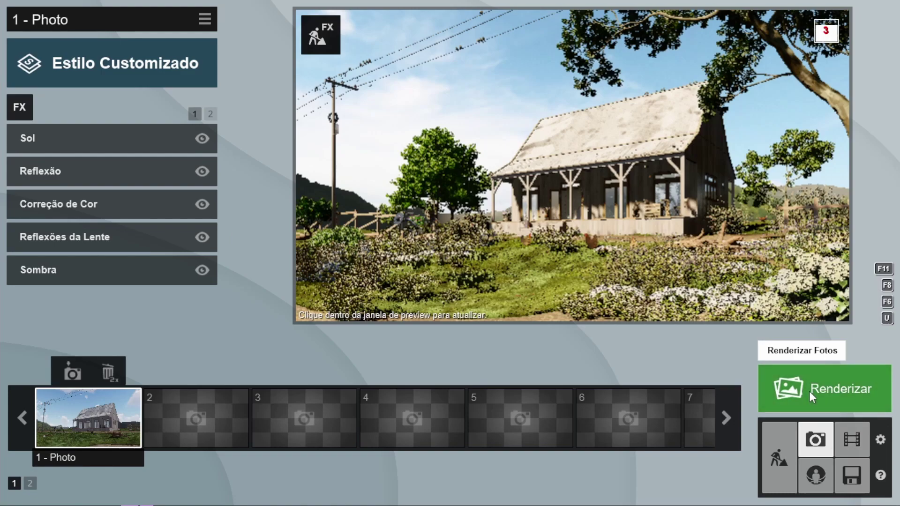
Render the current frame at Impressão 3840x2160 to JPG and dismiss the finished result
click(803, 401)
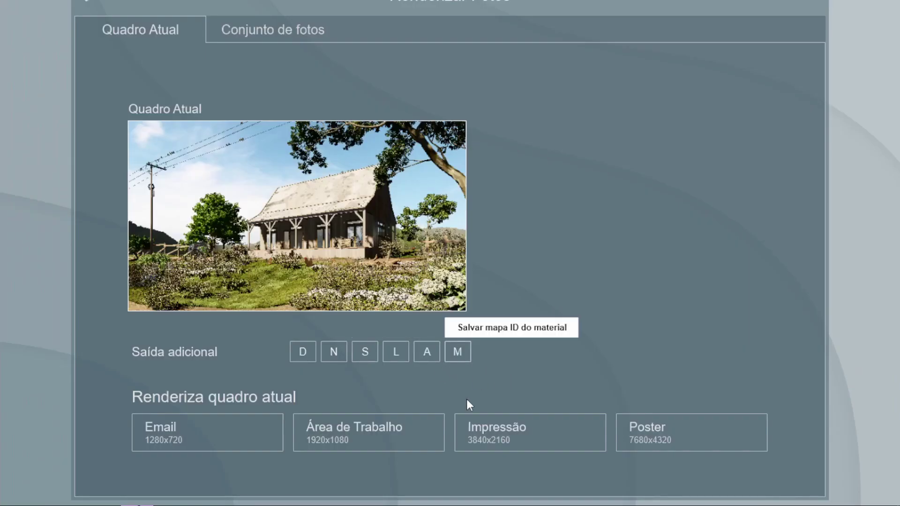
click(496, 438)
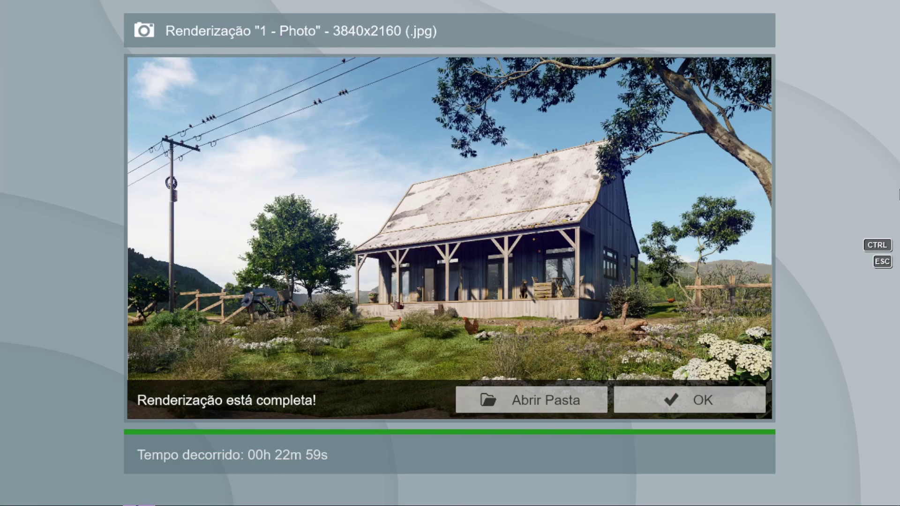
click(663, 399)
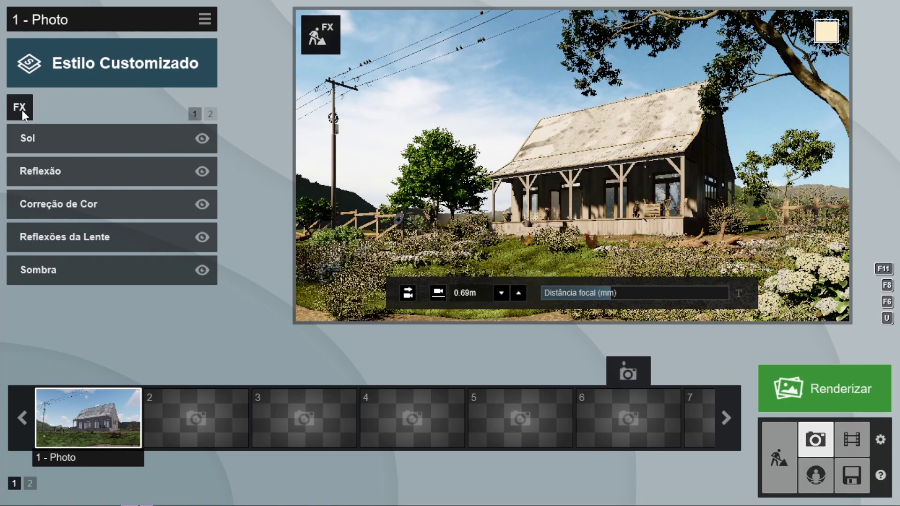
Open the photo effects catalogue at the Avançado category
click(19, 108)
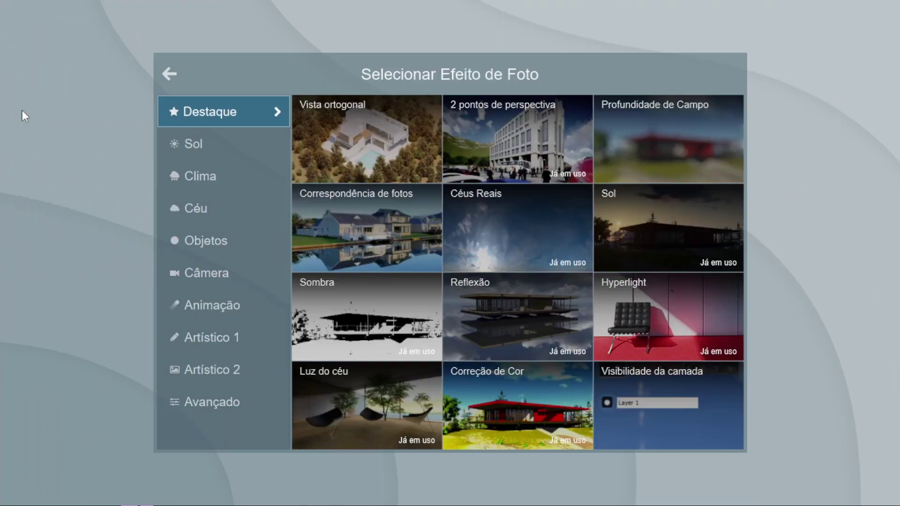
click(234, 402)
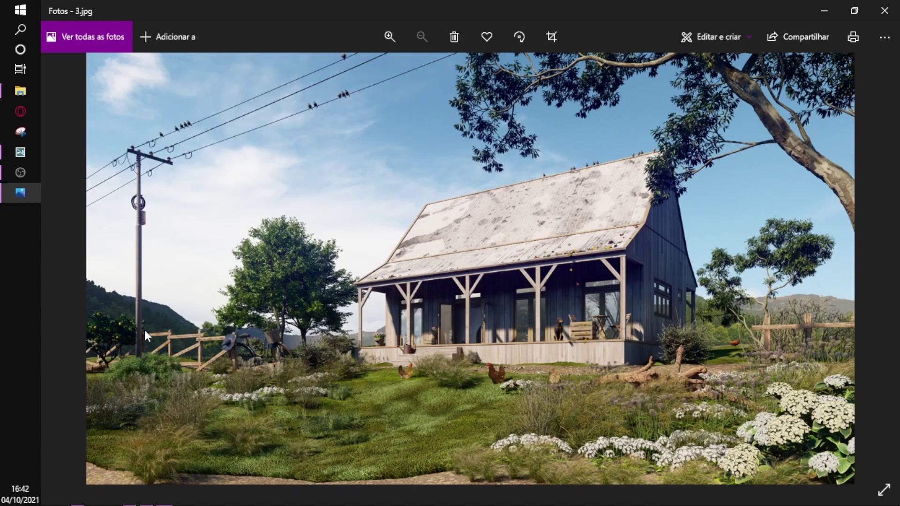
Zoom into 3.jpg, pan to the porch details, then zoom back out to 59%
scroll(144, 330, up, 1)
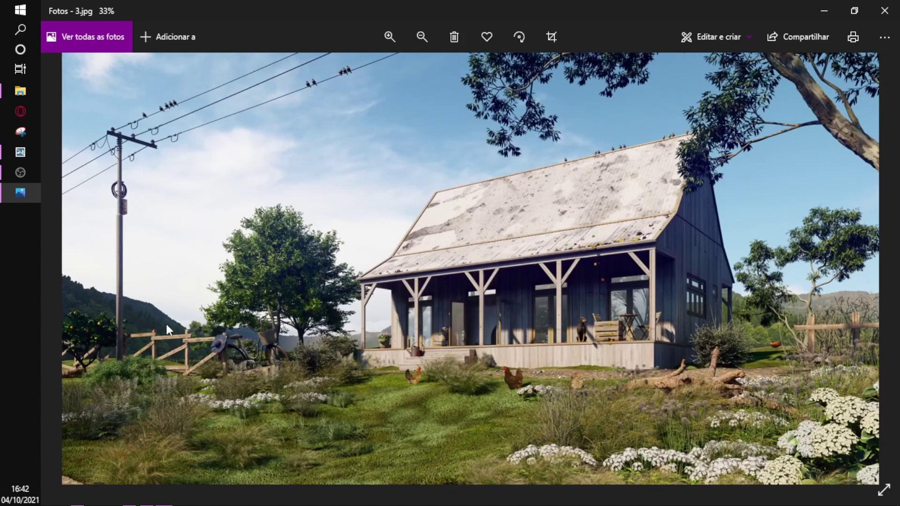
scroll(144, 325, up, 1)
scroll(144, 325, up, 1)
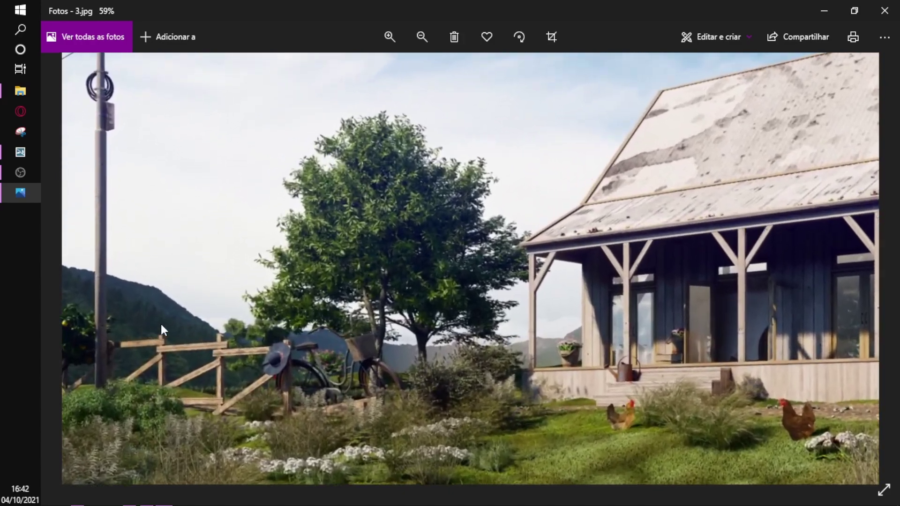
scroll(145, 299, up, 1)
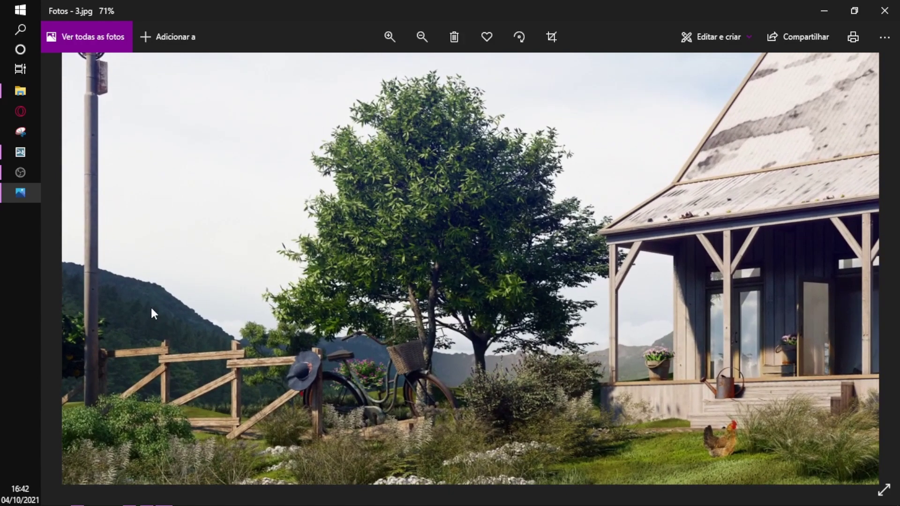
scroll(165, 328, up, 1)
scroll(150, 321, up, 1)
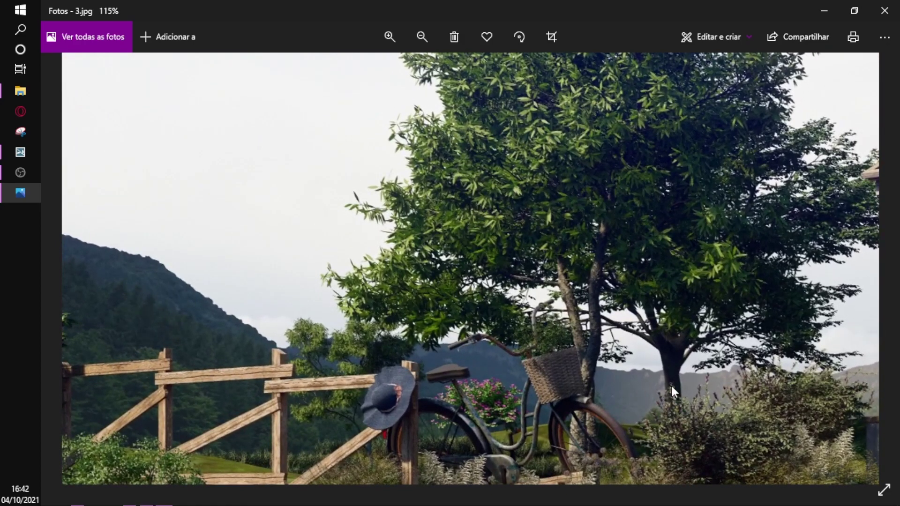
drag(694, 369, 628, 322)
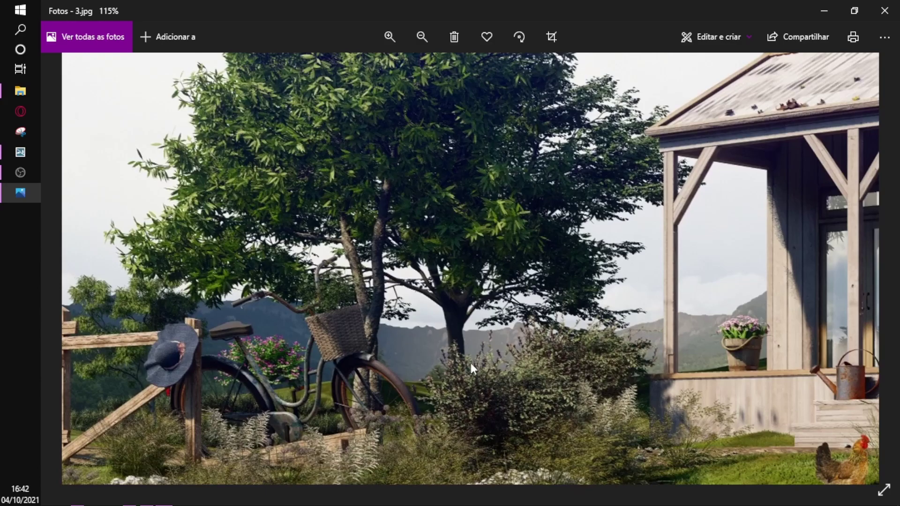
scroll(497, 349, down, 2)
scroll(539, 351, down, 1)
scroll(422, 353, down, 1)
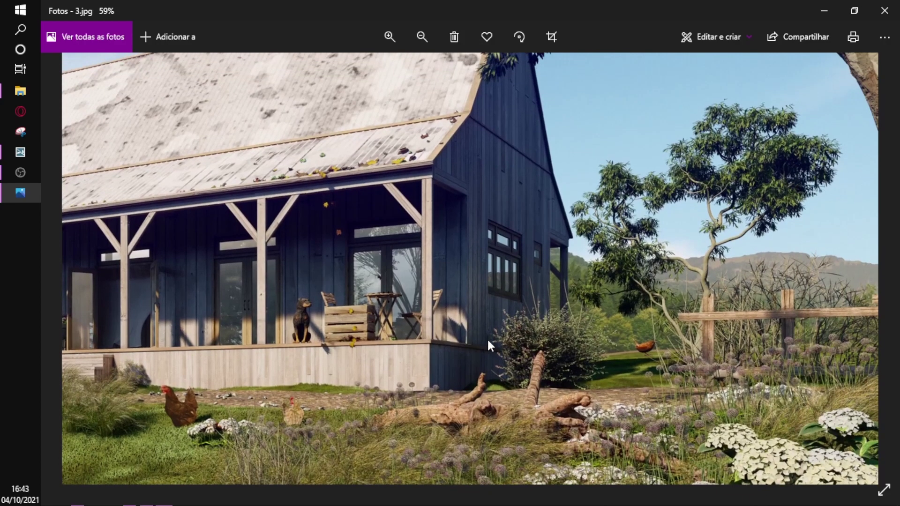
Return to Lumion's scene and hide Layer 2's big tree and flowers
click(813, 10)
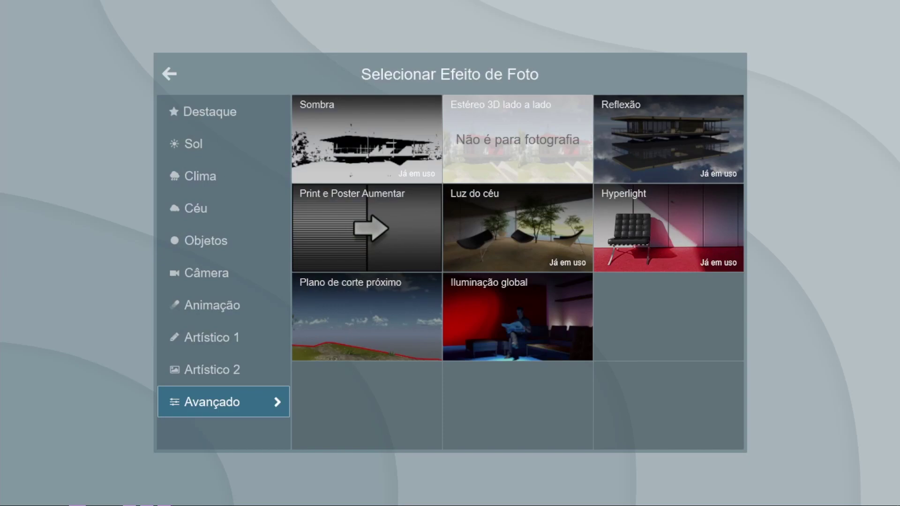
click(168, 76)
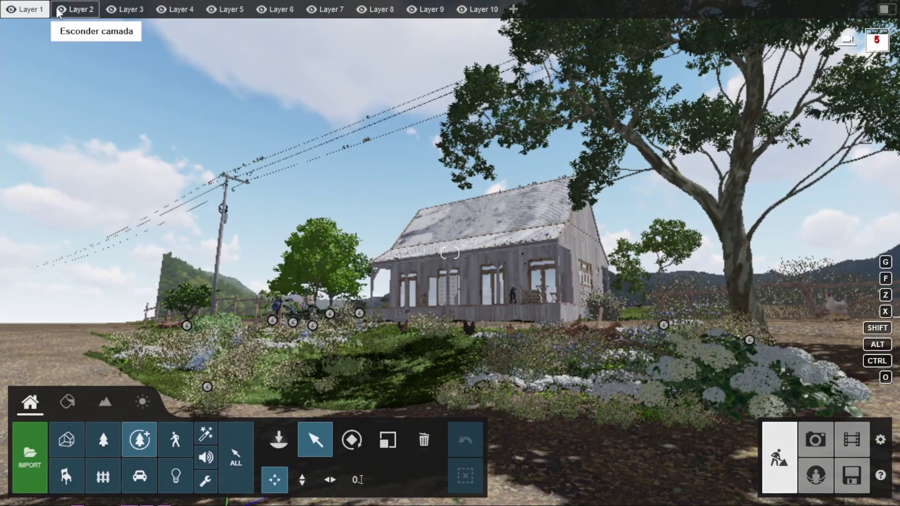
click(60, 10)
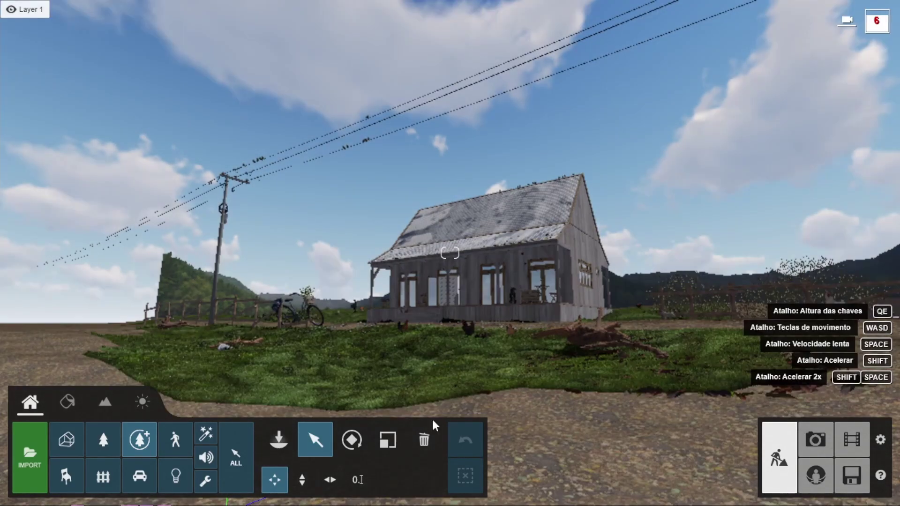
Fly the camera up and back to overlook the site from above
key(e)
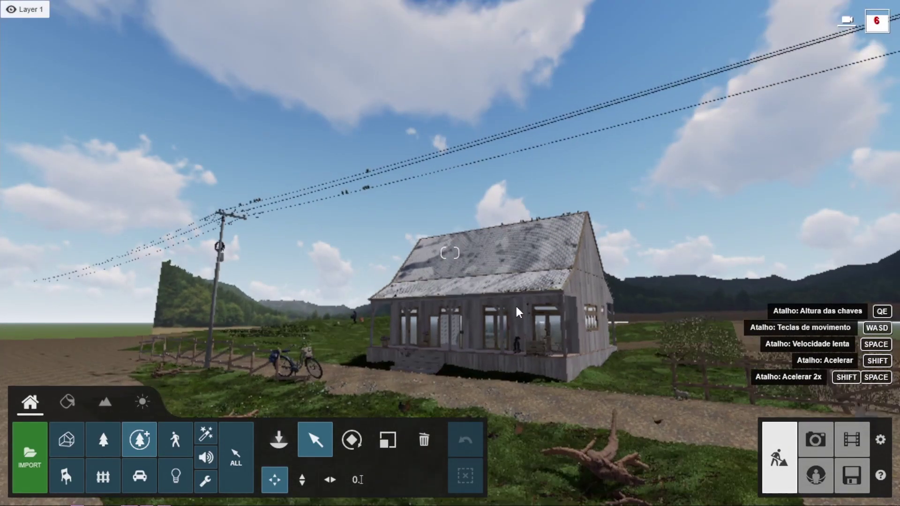
key(w)
key(w)
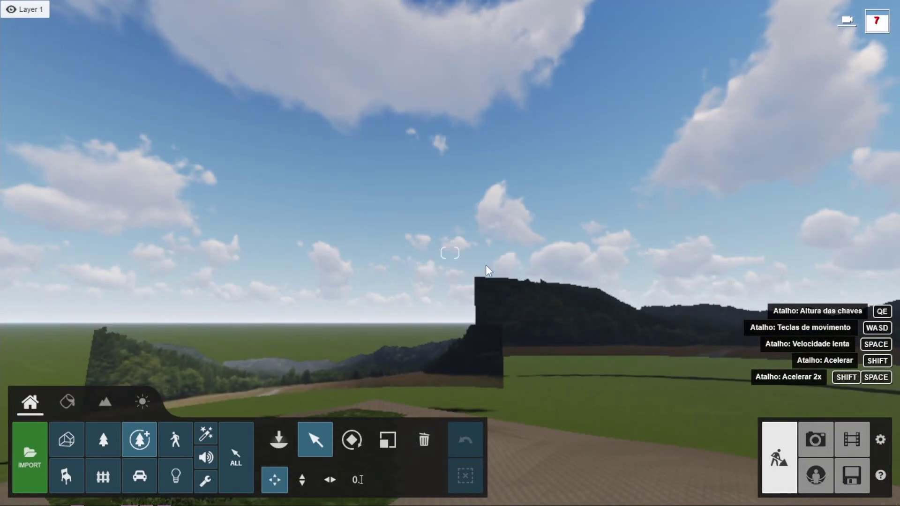
right_drag(478, 287, 490, 307)
key(s)
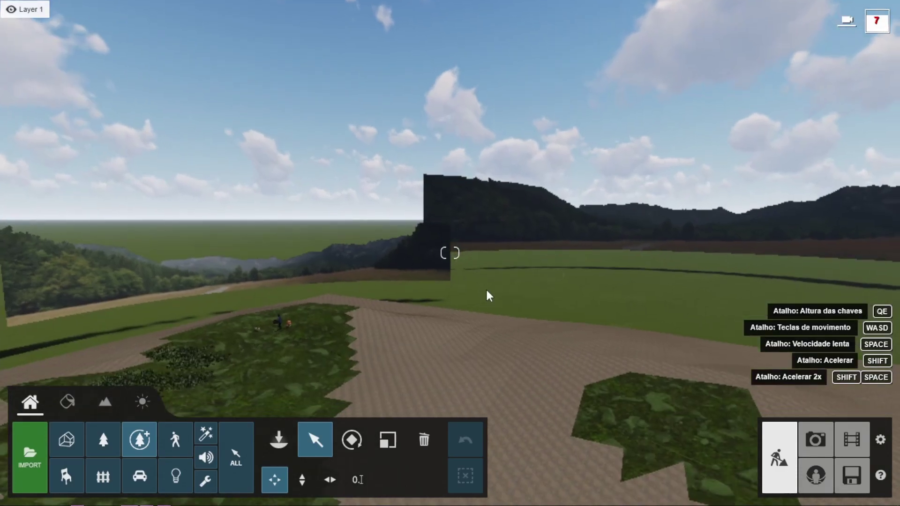
key(s)
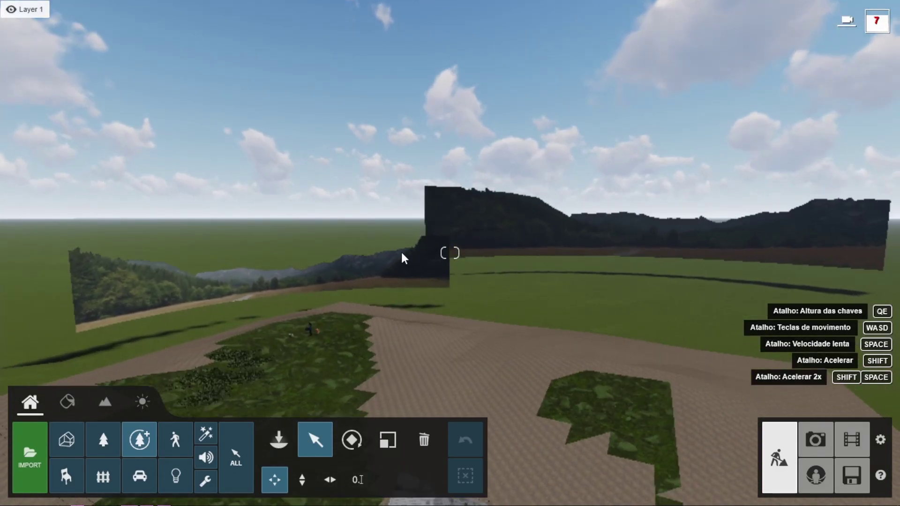
key(s)
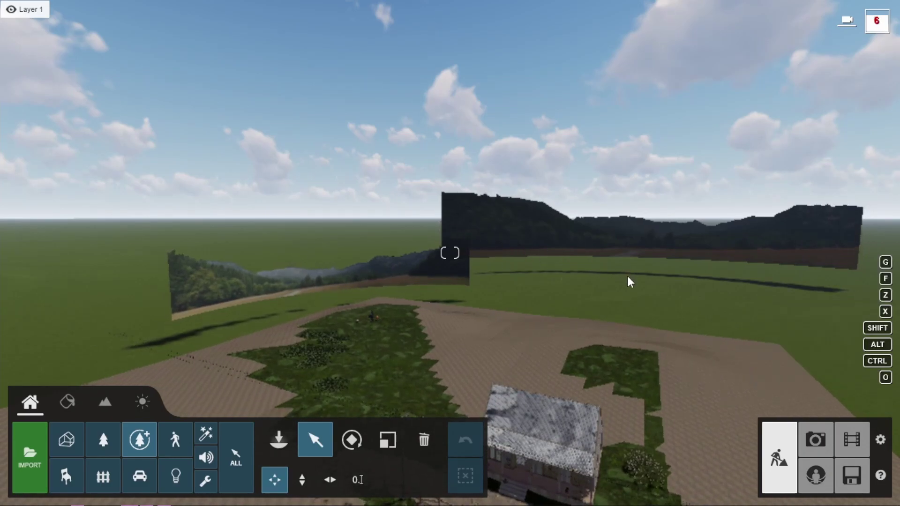
right_drag(523, 248, 649, 267)
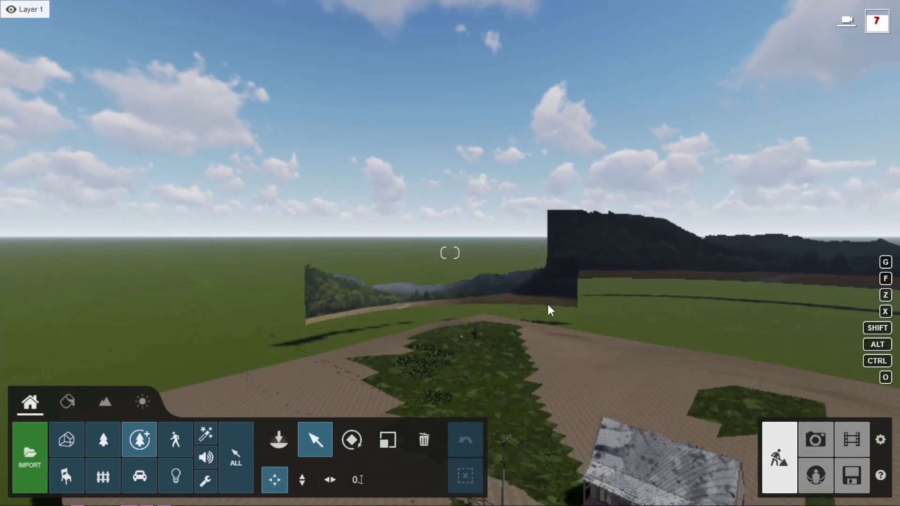
key(s)
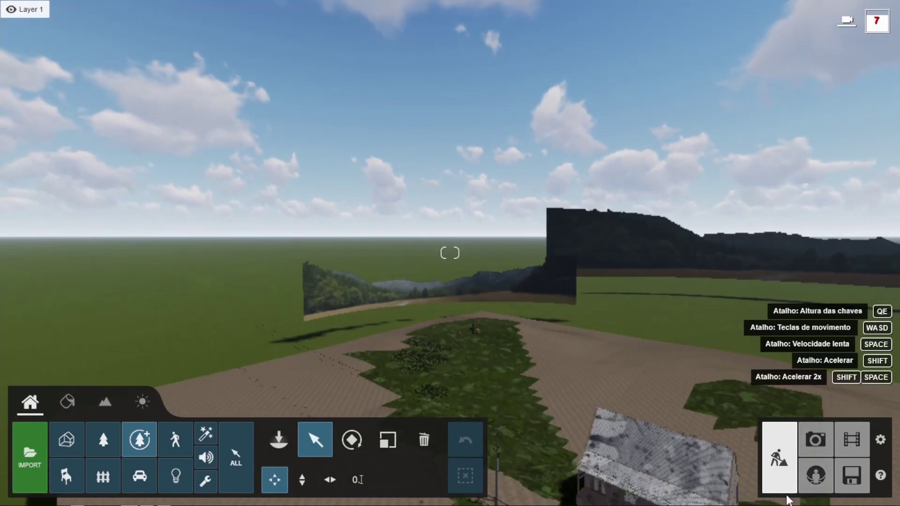